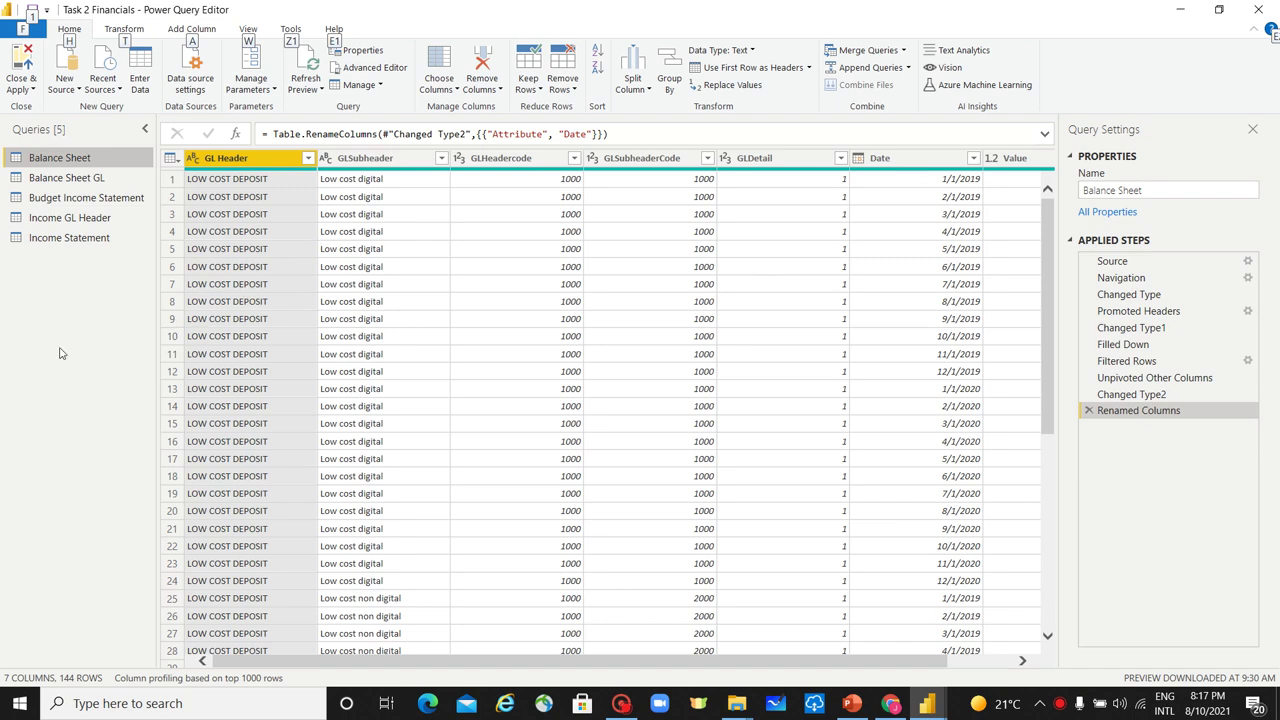
# Check the distinct GLHeadercode values in the Balance Sheet GL preview
pyautogui.press('alt')
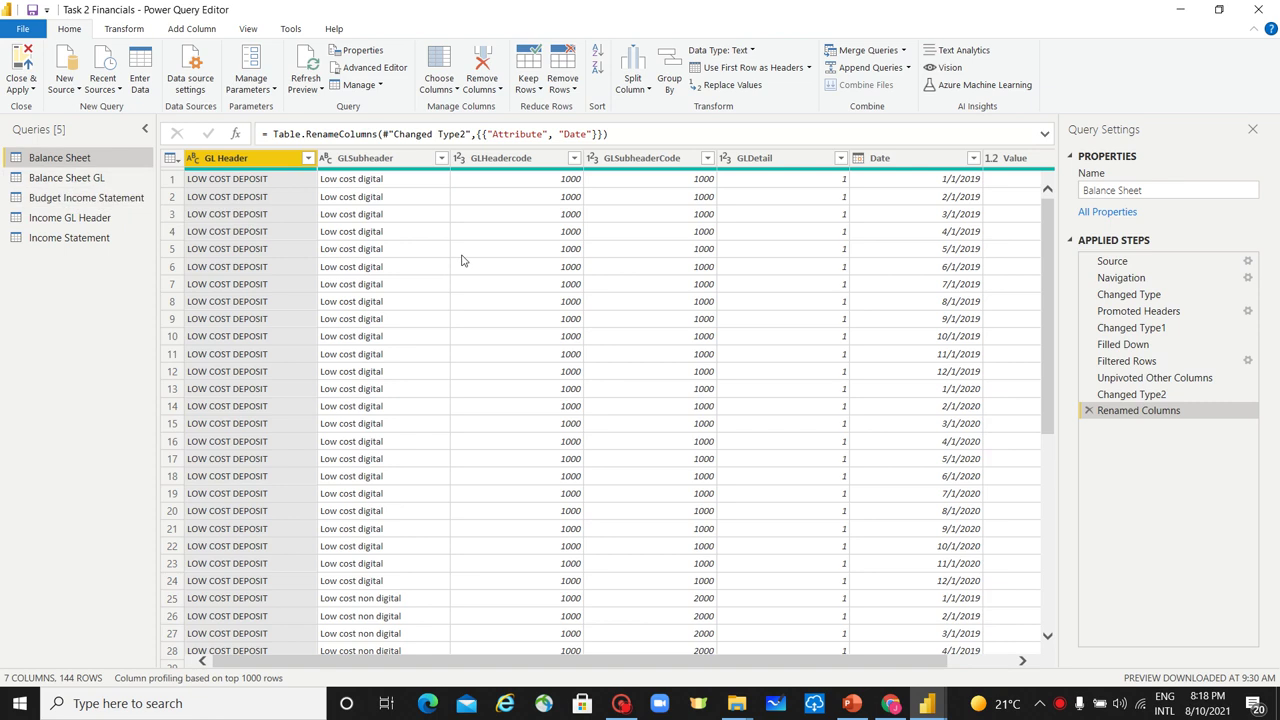
pyautogui.click(575, 159)
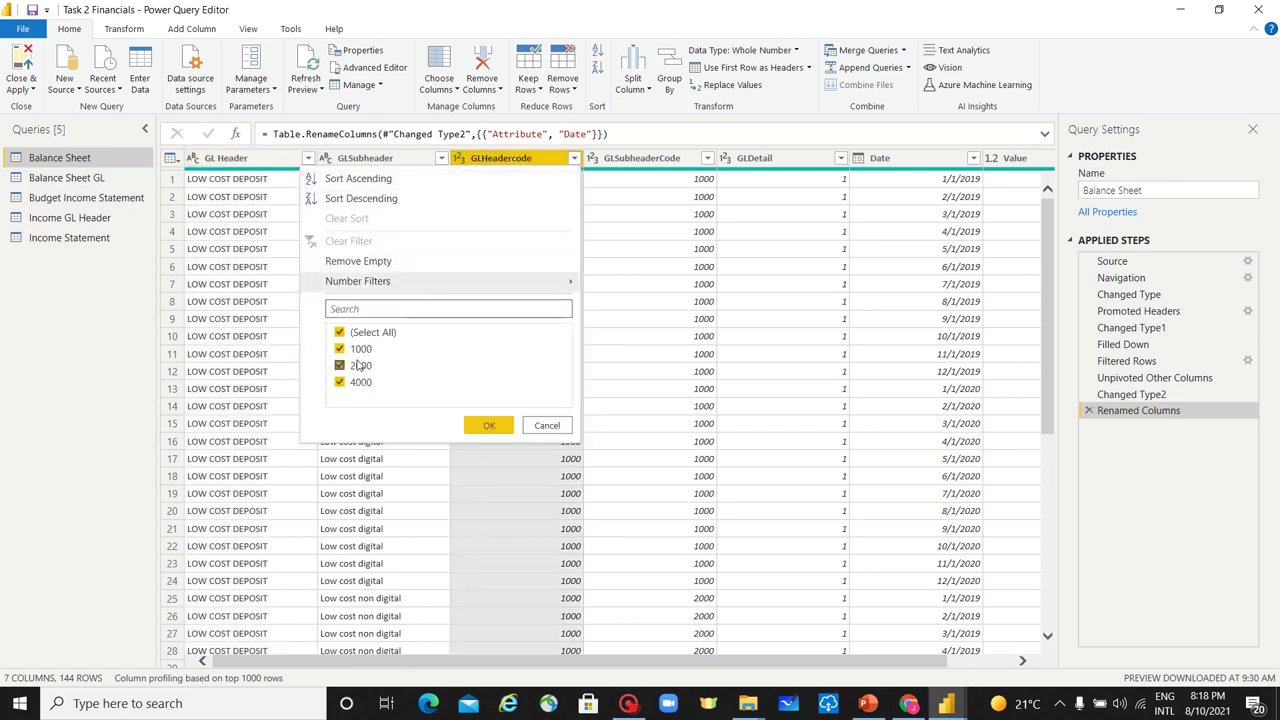
pyautogui.click(652, 163)
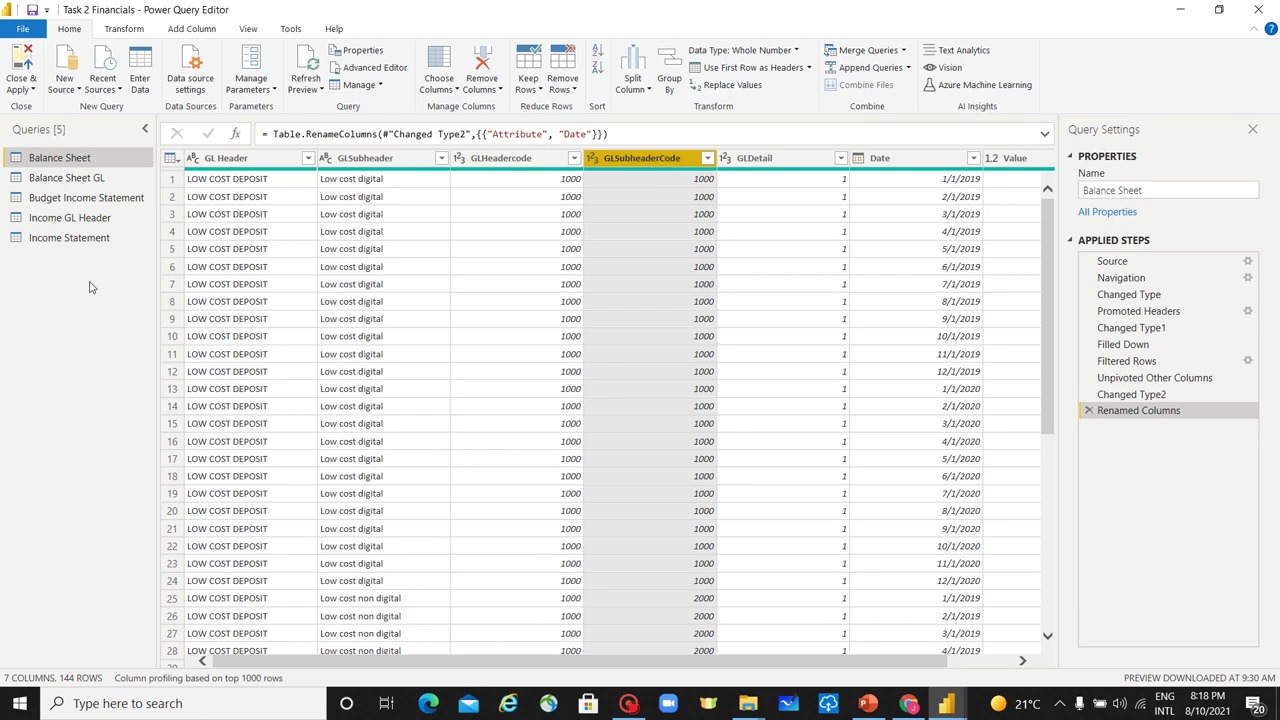
# Rename the Balance Sheet GL query to Balance Sheet Header GL, then return to Balance Sheet
pyautogui.click(79, 180)
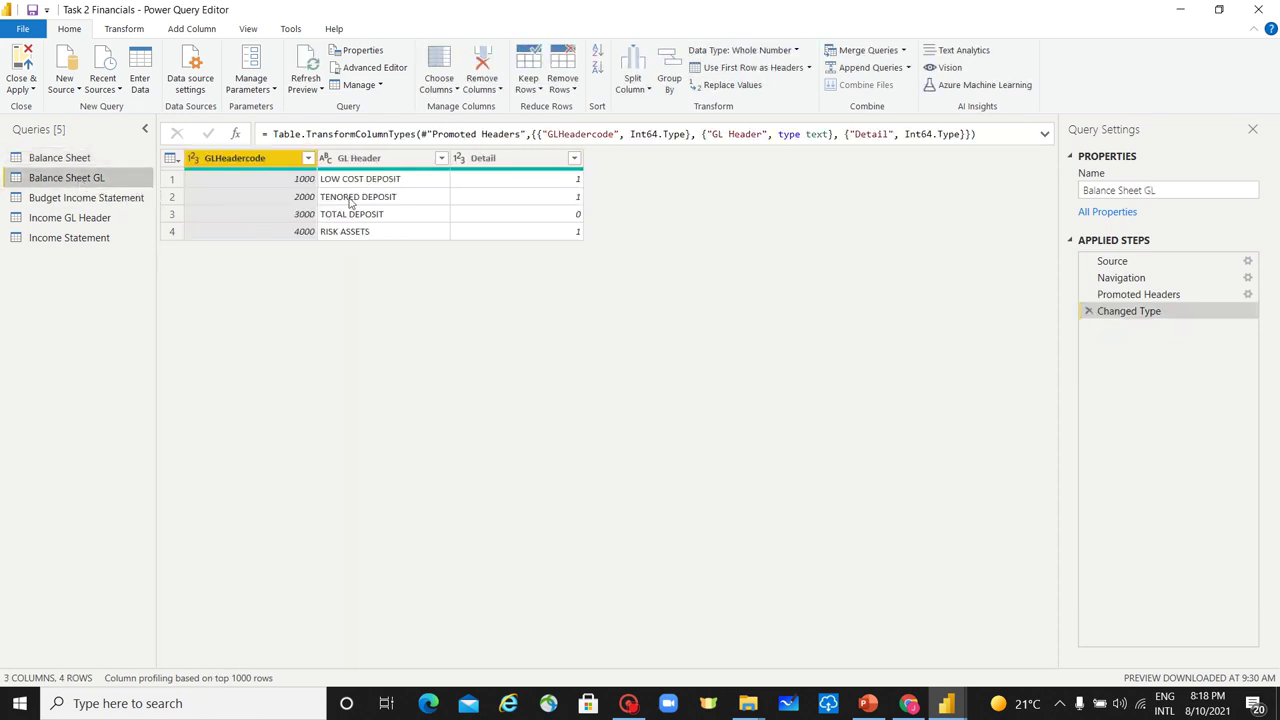
pyautogui.doubleClick(83, 180)
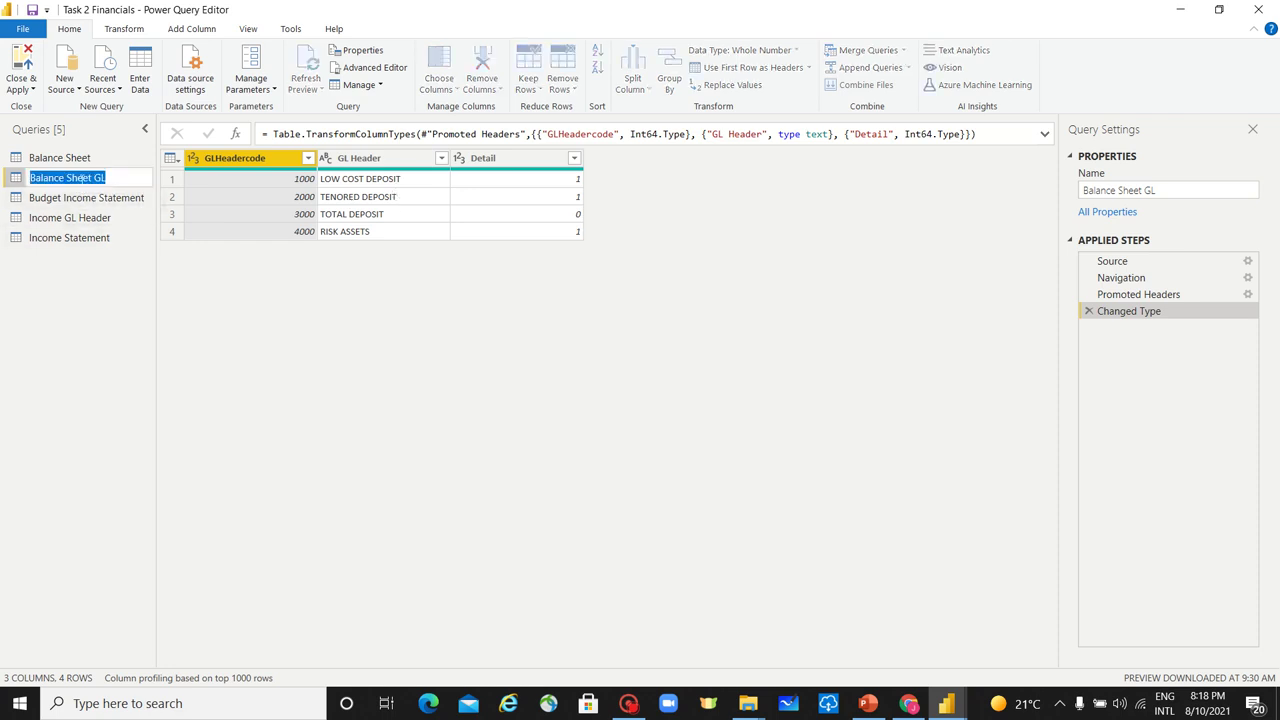
pyautogui.click(95, 177)
pyautogui.write('Header')
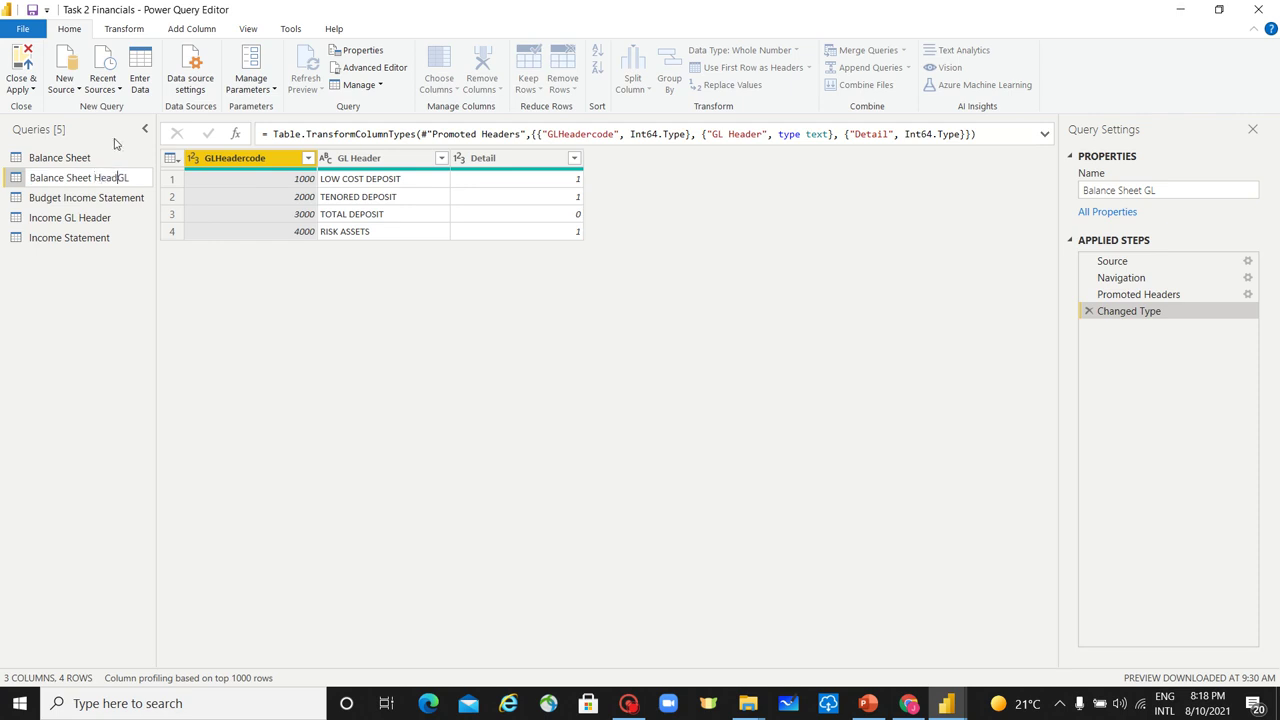
pyautogui.press('Return')
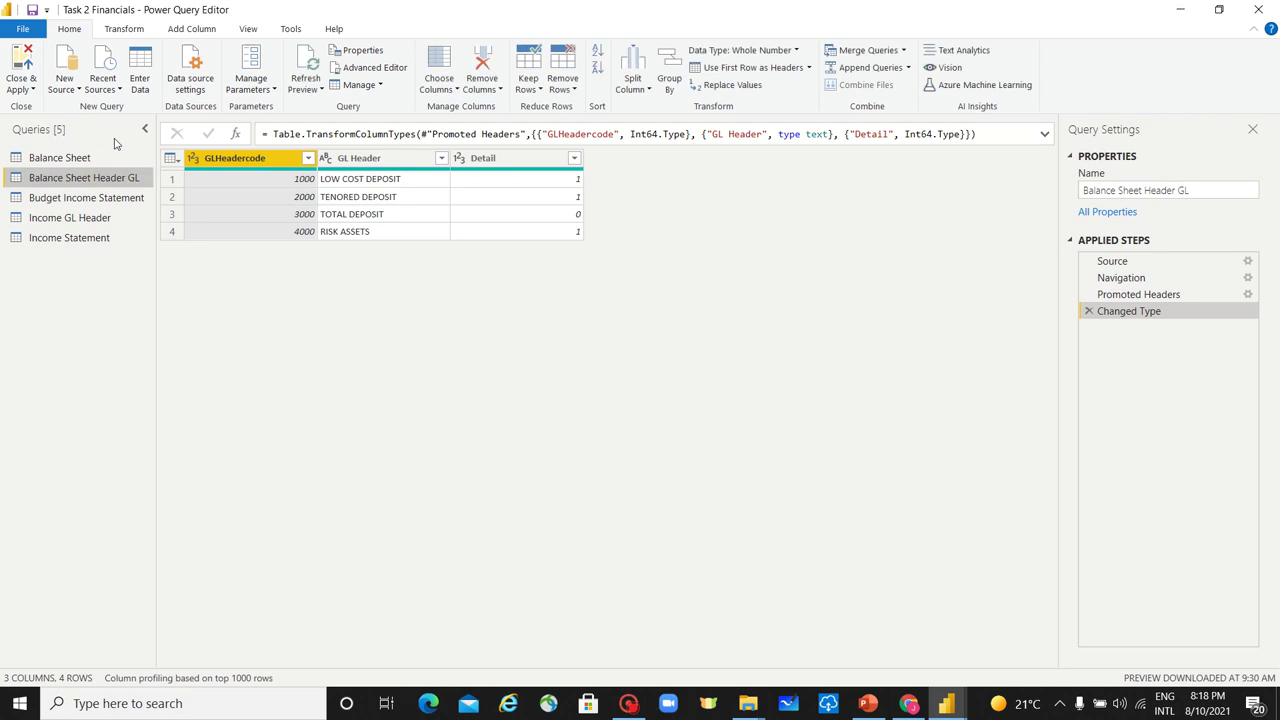
pyautogui.click(96, 157)
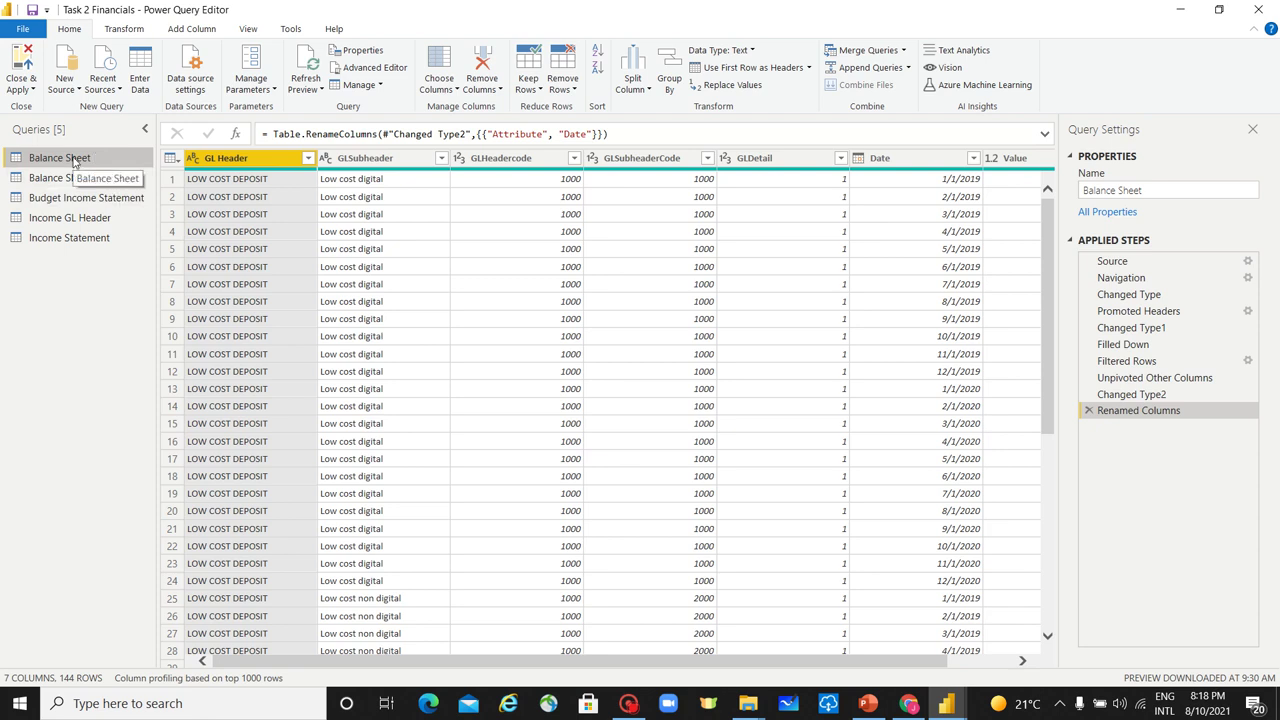
# Duplicate the Balance Sheet query and name the copy Dim_Balance Sheet Subheader GL
pyautogui.rightClick(74, 162)
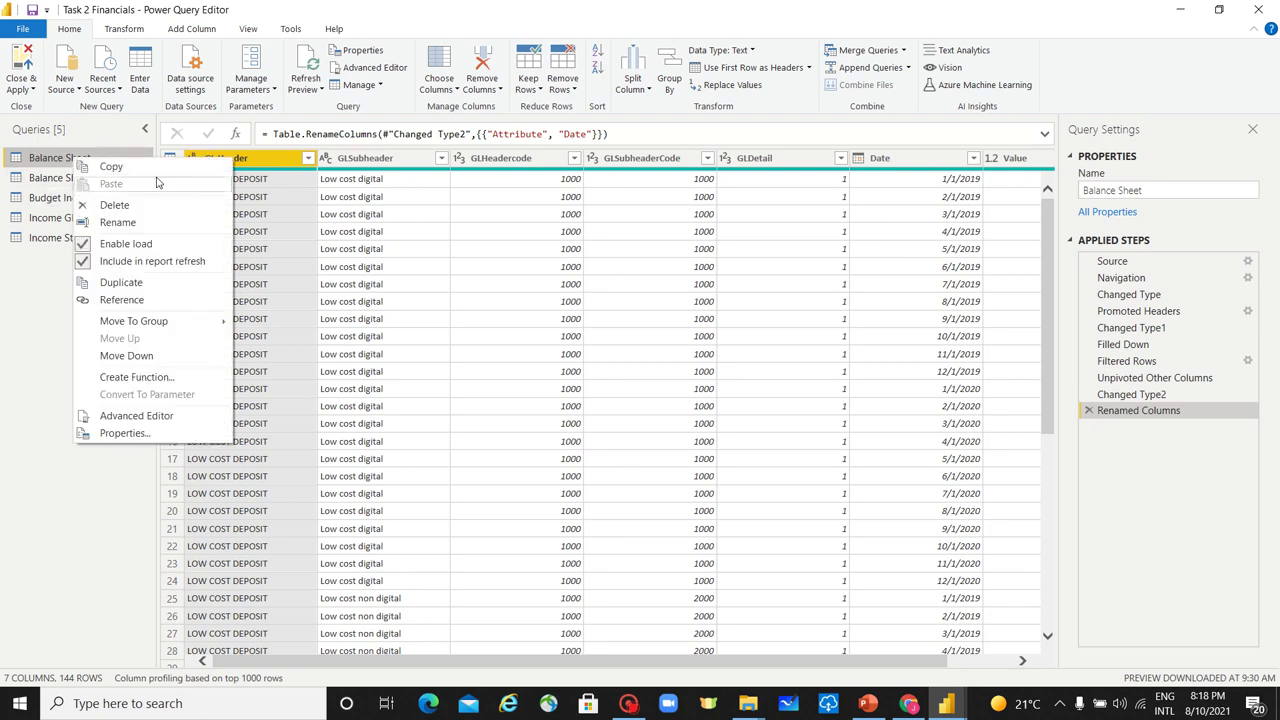
pyautogui.click(175, 284)
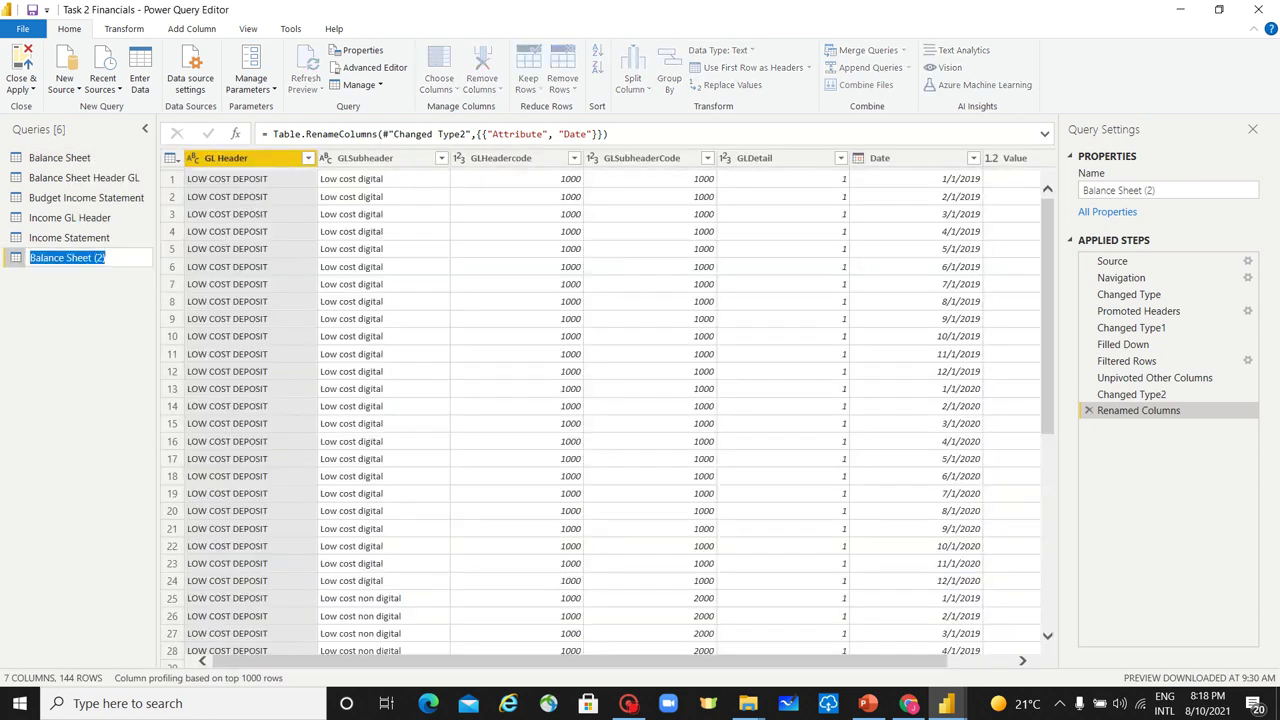
pyautogui.press('BackSpace')
pyautogui.press('BackSpace')
pyautogui.press('BackSpace')
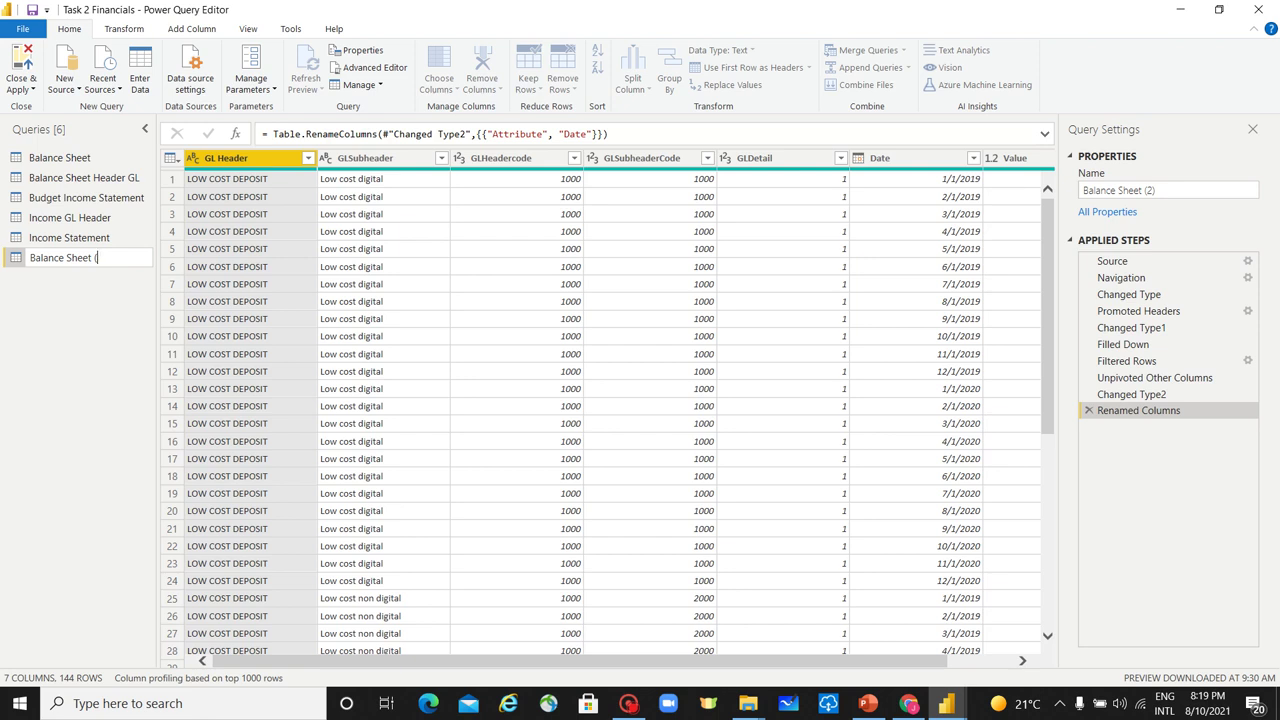
pyautogui.write('Subheader GL')
pyautogui.press('Return')
pyautogui.press('F2')
pyautogui.write('Dim')
pyautogui.press('Return')
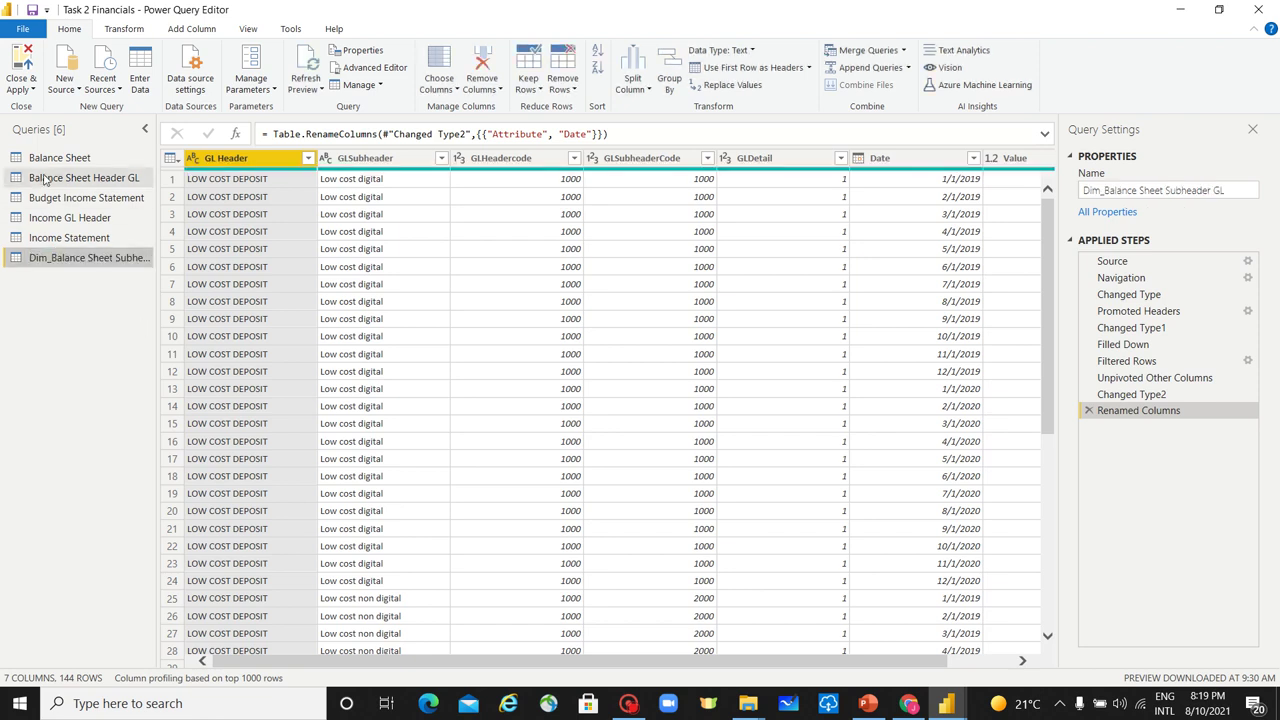
# Add a Dim prefix to the Balance Sheet Header GL query name
pyautogui.click(44, 178)
pyautogui.rightClick(44, 178)
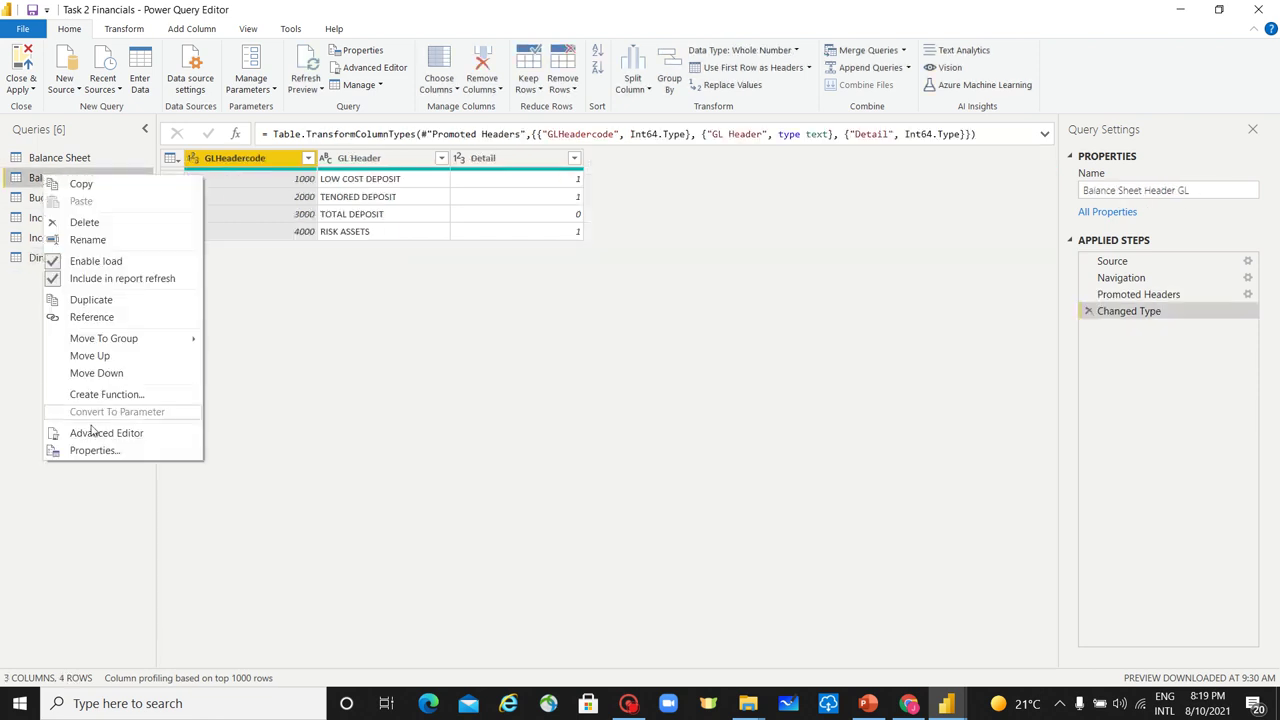
pyautogui.click(46, 179)
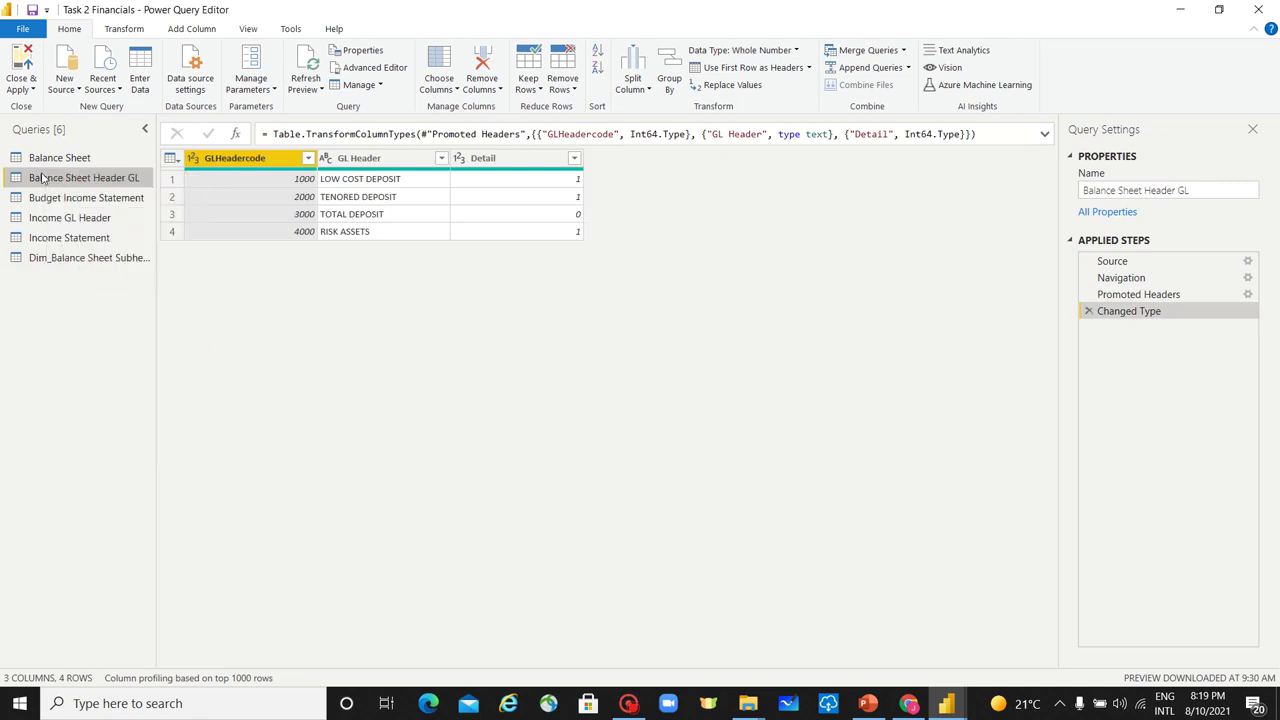
pyautogui.doubleClick(54, 178)
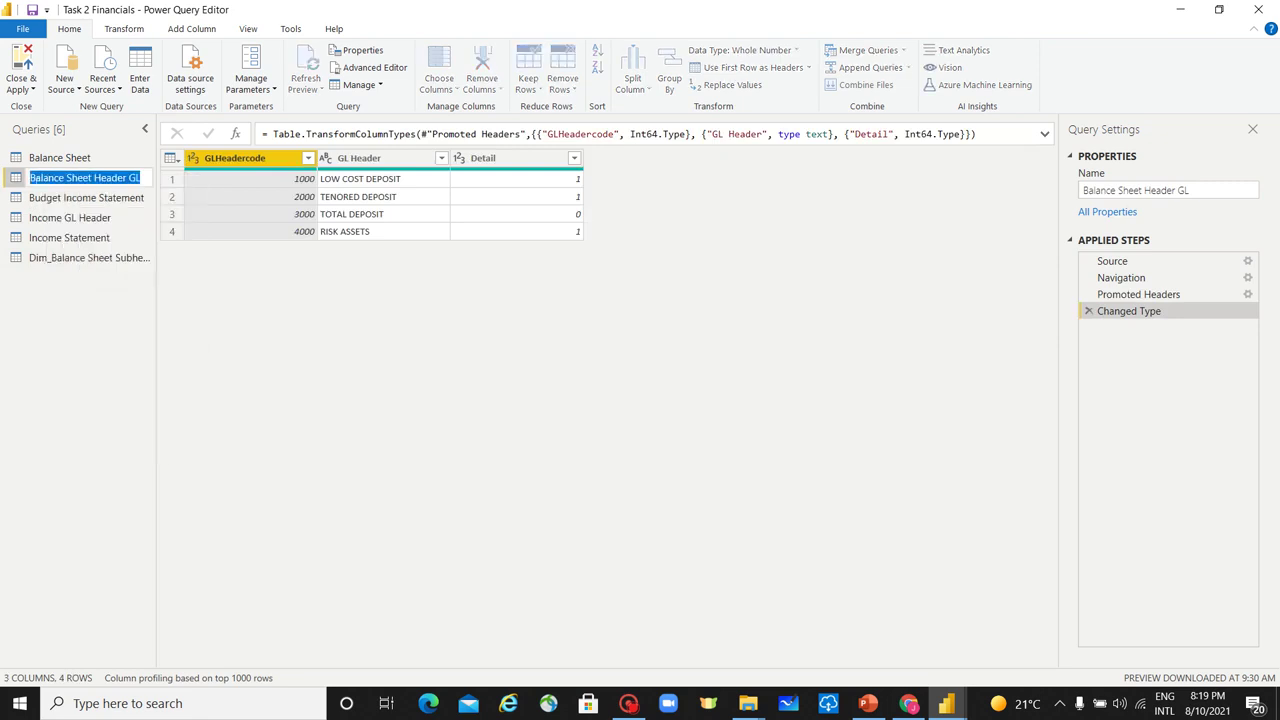
pyautogui.press('Return')
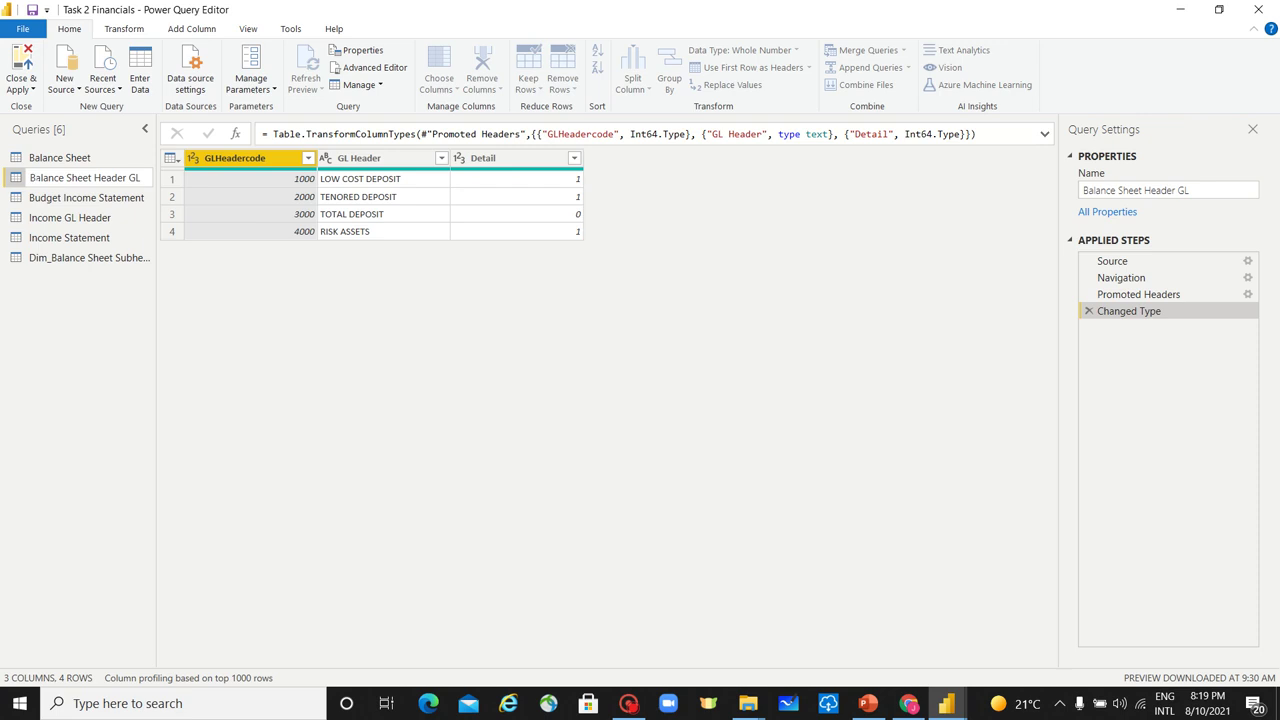
pyautogui.press('F2')
pyautogui.press('Home')
pyautogui.write('Dim')
pyautogui.press('Return')
# Shorten the header query name to Dim Bal Sheet Header, dropping the trailing GL
pyautogui.press('F2')
pyautogui.press('BackSpace')
pyautogui.press('BackSpace')
pyautogui.press('BackSpace')
pyautogui.press('BackSpace')
pyautogui.click(90, 177)
pyautogui.press('BackSpace')
pyautogui.press('End')
pyautogui.press('BackSpace')
pyautogui.press('BackSpace')
pyautogui.press('BackSpace')
# Rename Dim_Balance Sheet Subheader GL to Dim Bal Subheader
pyautogui.press('Return')
pyautogui.click(62, 260)
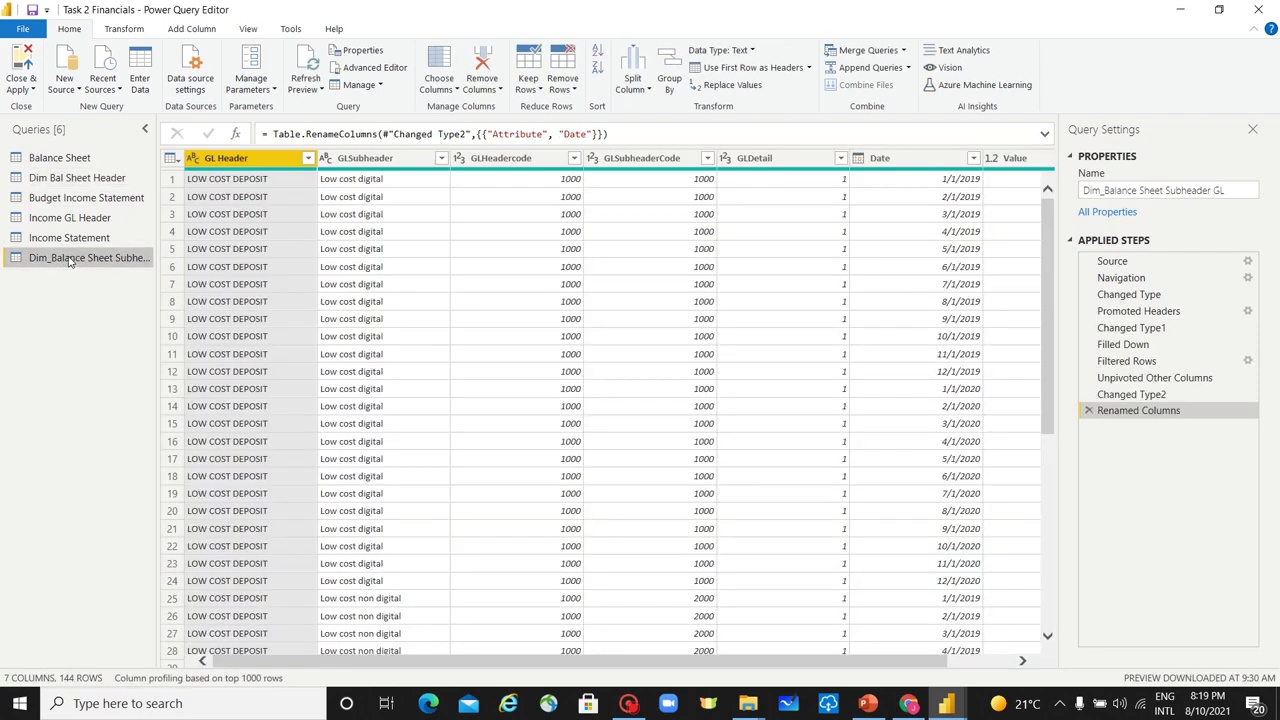
pyautogui.doubleClick(68, 260)
pyautogui.click(51, 258)
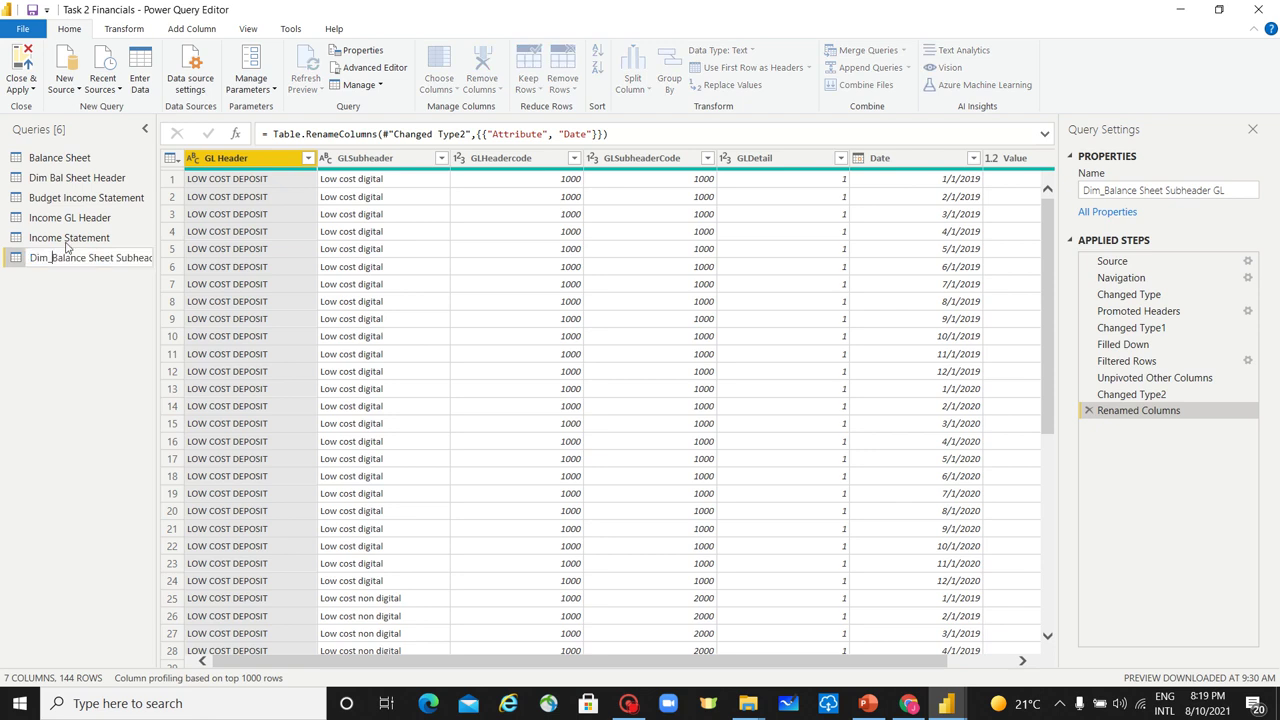
pyautogui.press('Delete')
pyautogui.hotkey('ctrl', 'Right')
pyautogui.press('BackSpace')
pyautogui.press('BackSpace')
pyautogui.press('BackSpace')
pyautogui.press('BackSpace')
pyautogui.press('End')
pyautogui.press('BackSpace')
pyautogui.press('BackSpace')
pyautogui.press('BackSpace')
pyautogui.moveTo(91, 257); pyautogui.dragTo(66, 257)
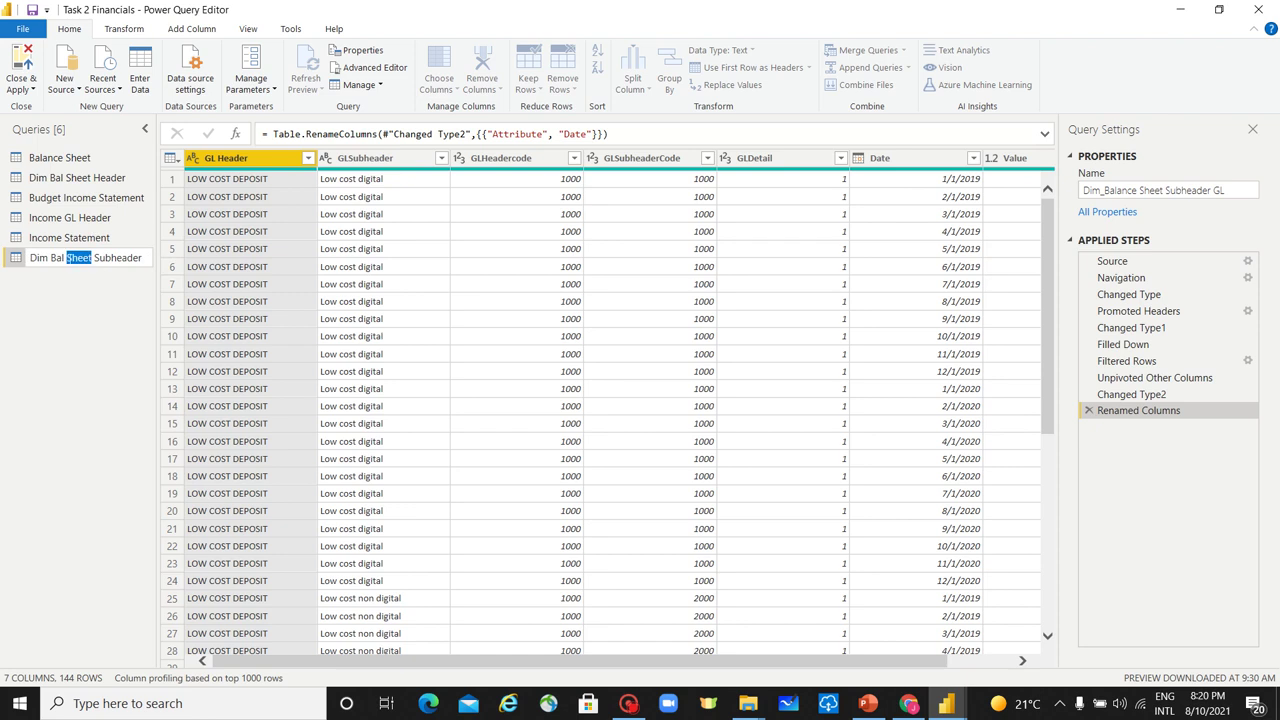
pyautogui.press('BackSpace')
pyautogui.press('BackSpace')
pyautogui.press('Return')
# Rename Dim Bal Sheet Header to Dim Bal Header
pyautogui.click(67, 180)
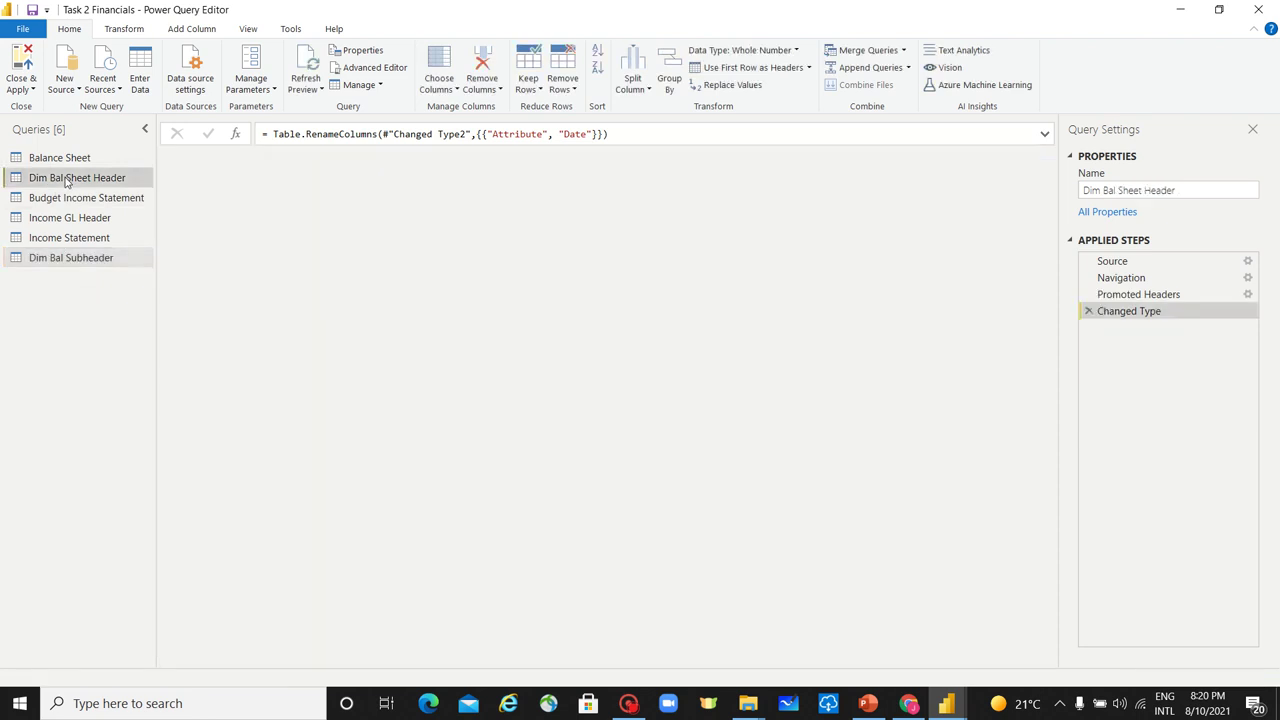
pyautogui.rightClick(85, 179)
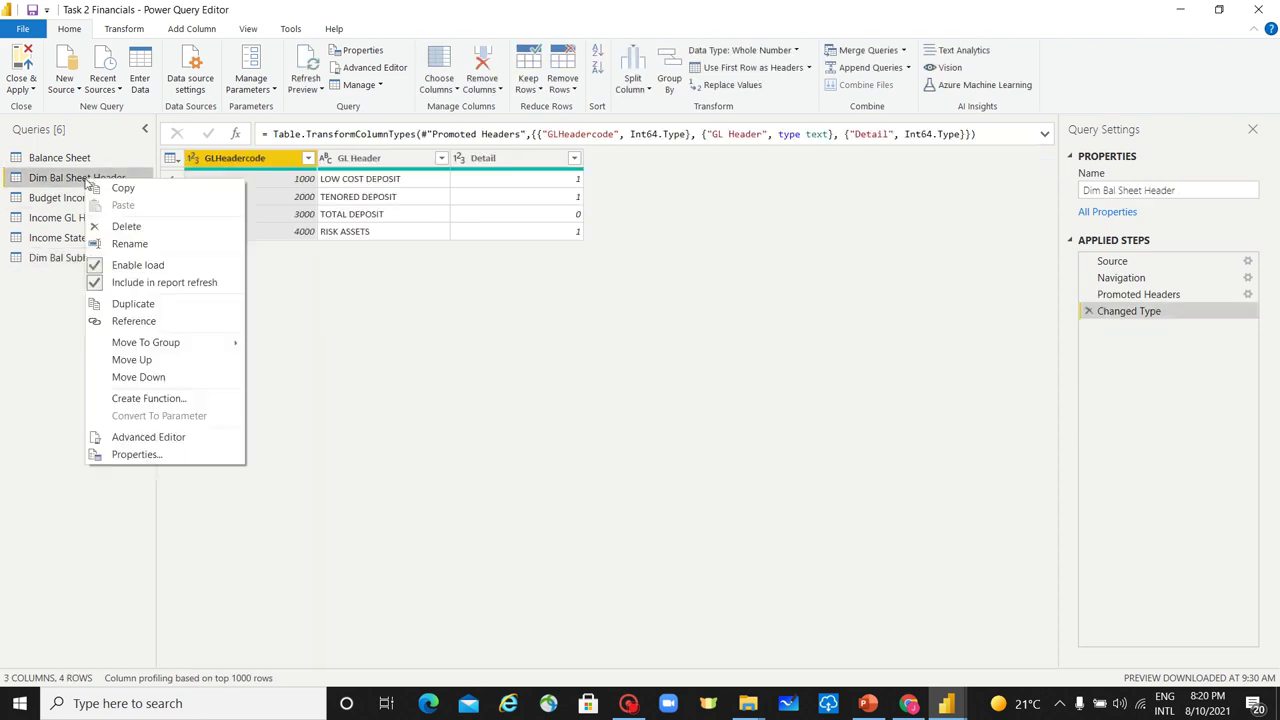
pyautogui.click(129, 244)
pyautogui.click(103, 175)
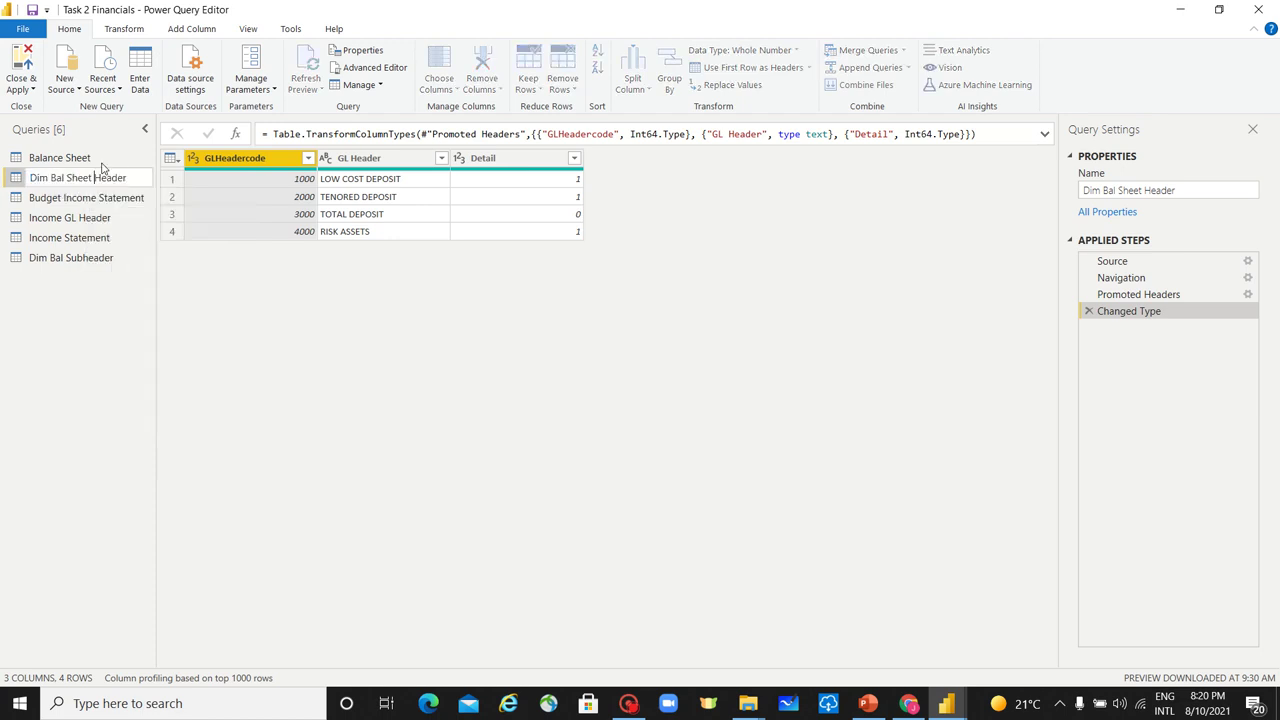
pyautogui.press('BackSpace')
pyautogui.press('BackSpace')
pyautogui.press('BackSpace')
pyautogui.press('BackSpace')
pyautogui.press('BackSpace')
pyautogui.press('BackSpace')
pyautogui.press('BackSpace')
pyautogui.press('Return')
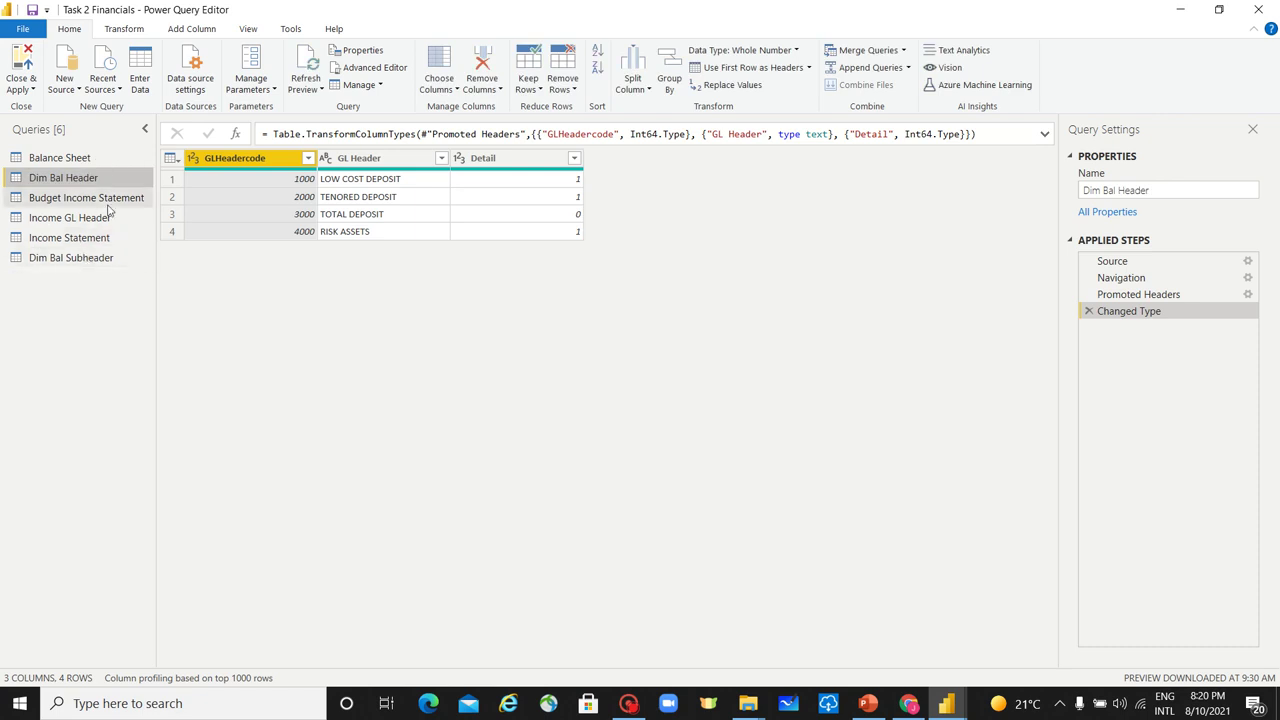
pyautogui.click(111, 264)
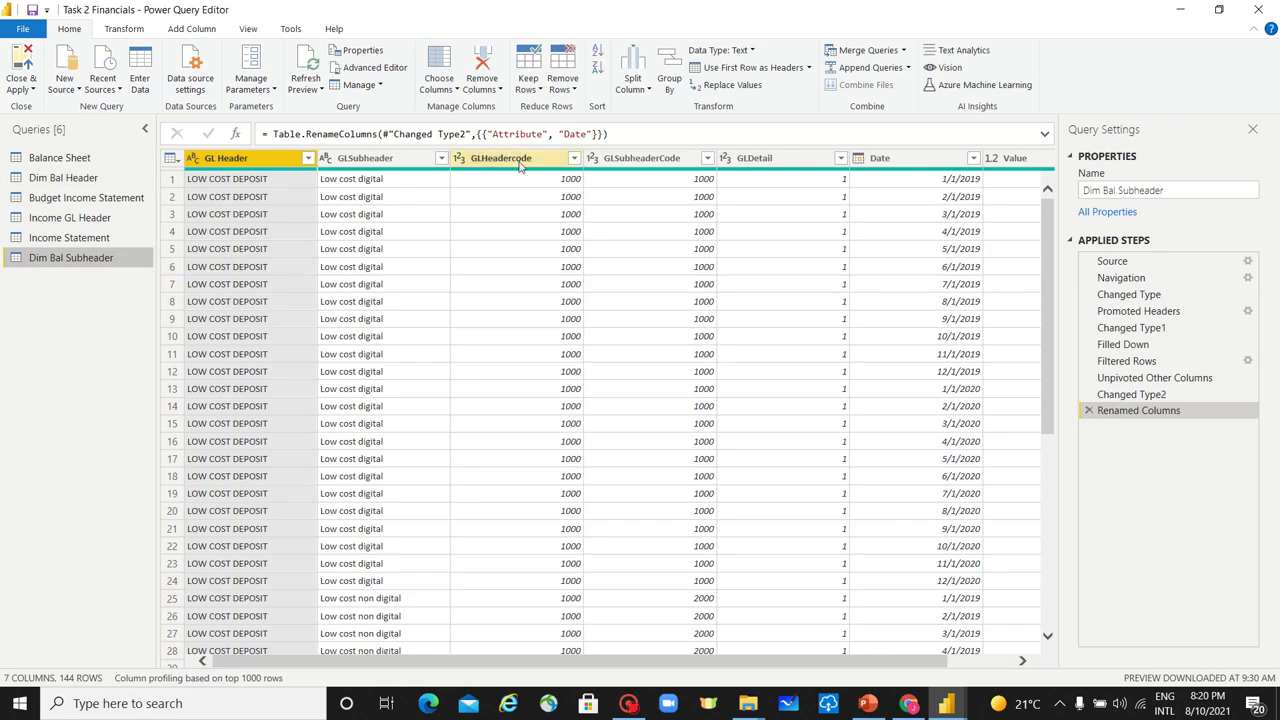
pyautogui.click(660, 164)
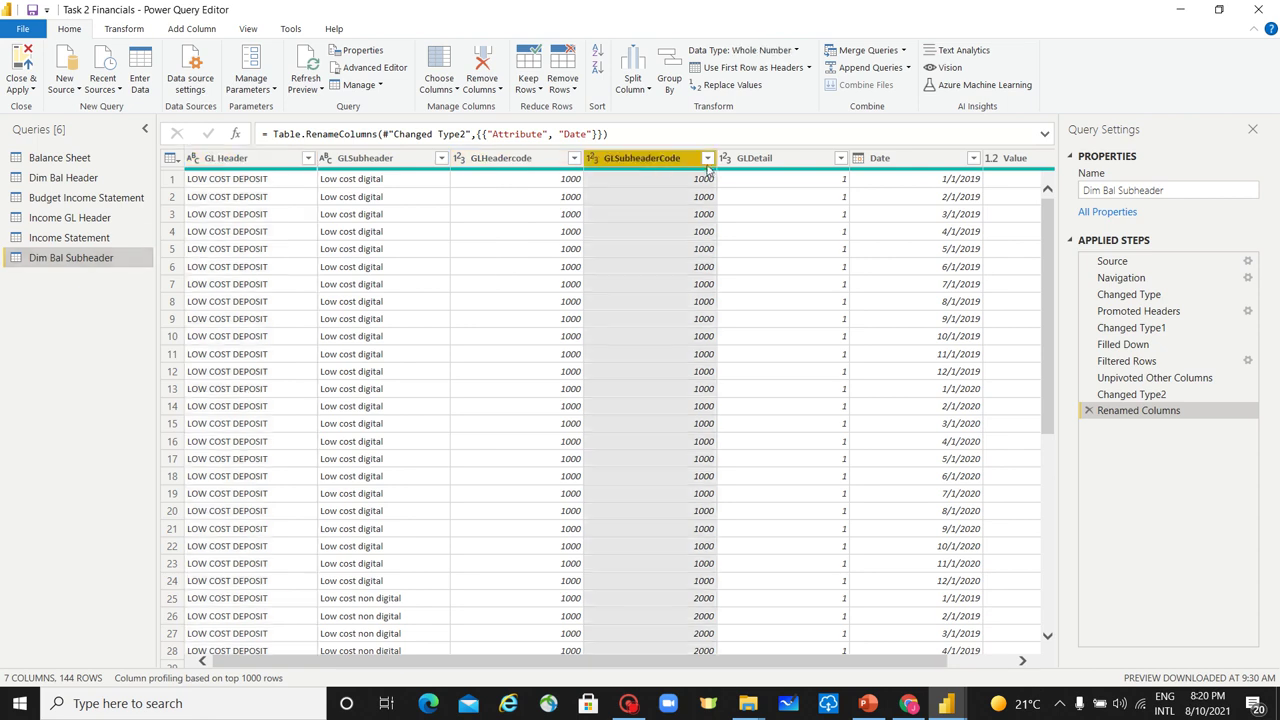
pyautogui.click(707, 160)
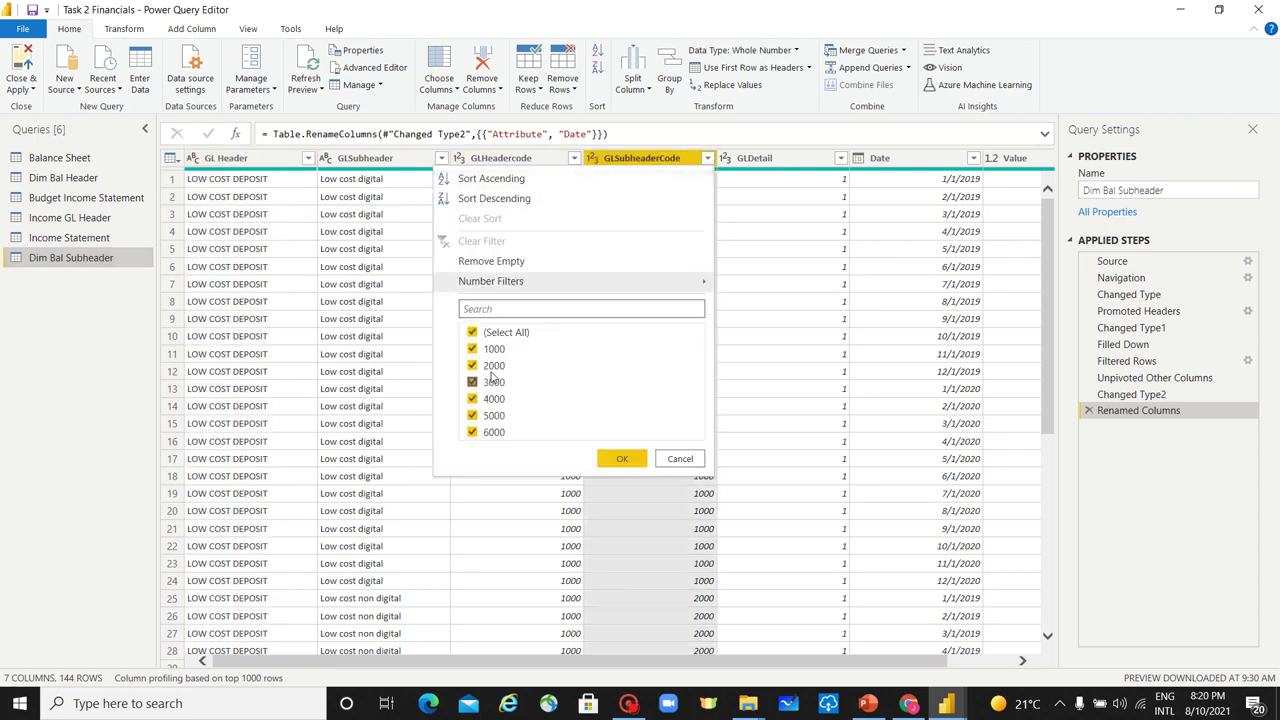
pyautogui.click(534, 163)
pyautogui.click(574, 158)
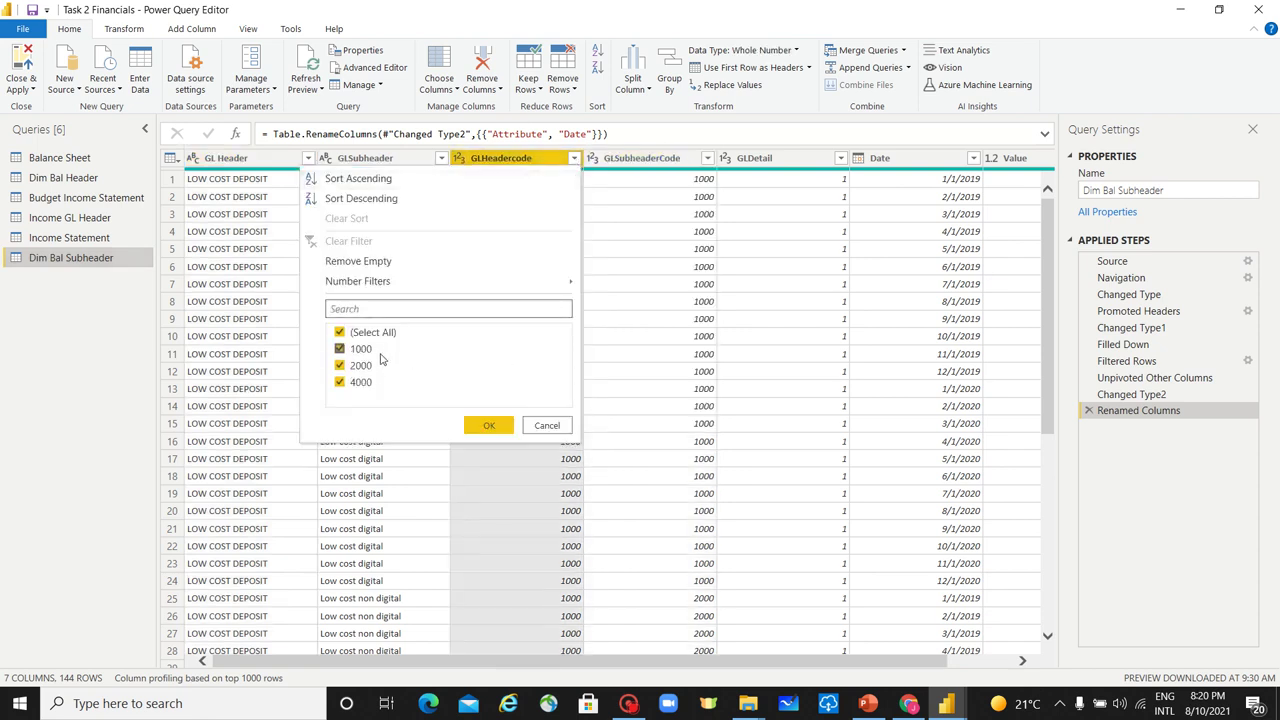
pyautogui.click(672, 160)
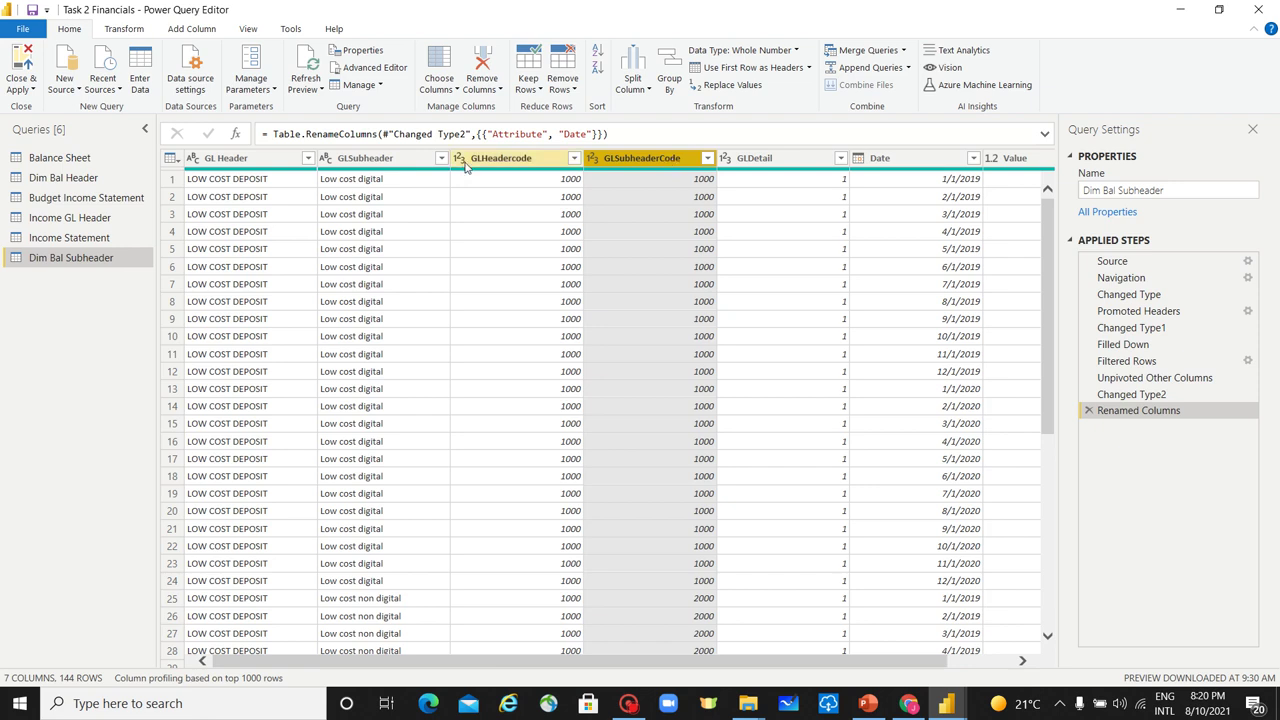
pyautogui.keyDown('ctrl'); pyautogui.click(502, 160); pyautogui.keyUp('ctrl')
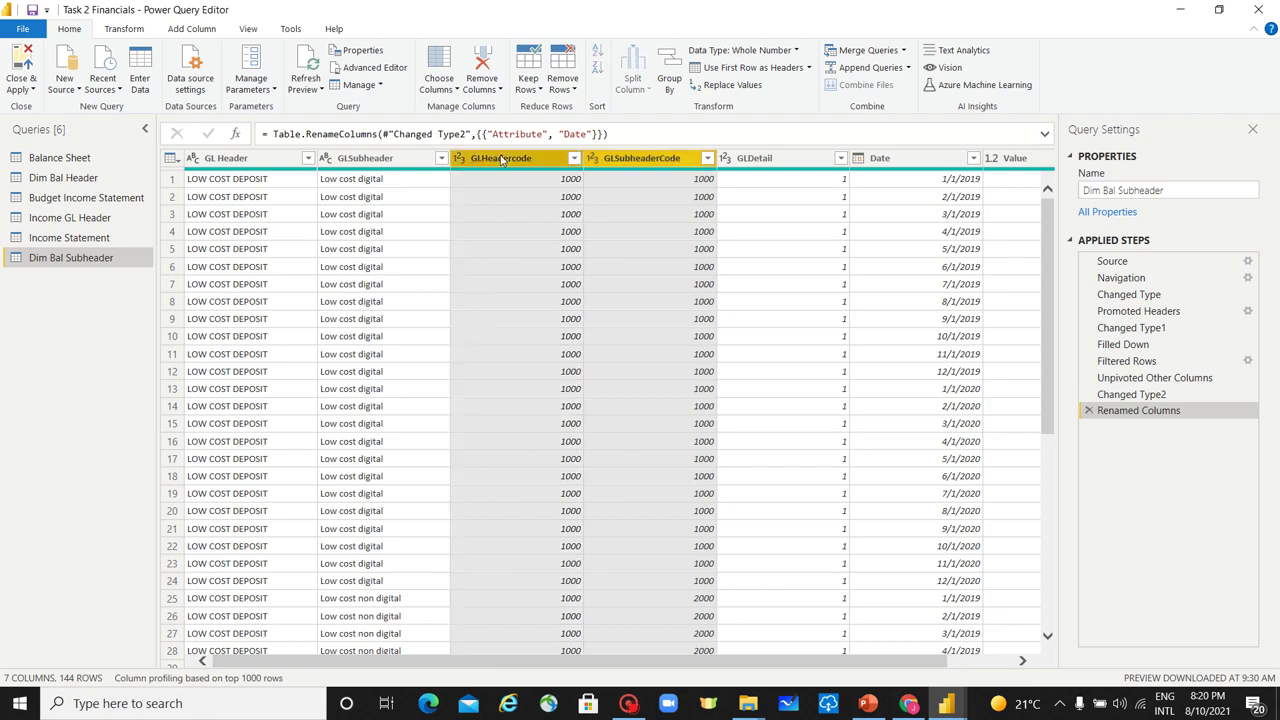
pyautogui.keyDown('ctrl'); pyautogui.click(358, 160); pyautogui.keyUp('ctrl')
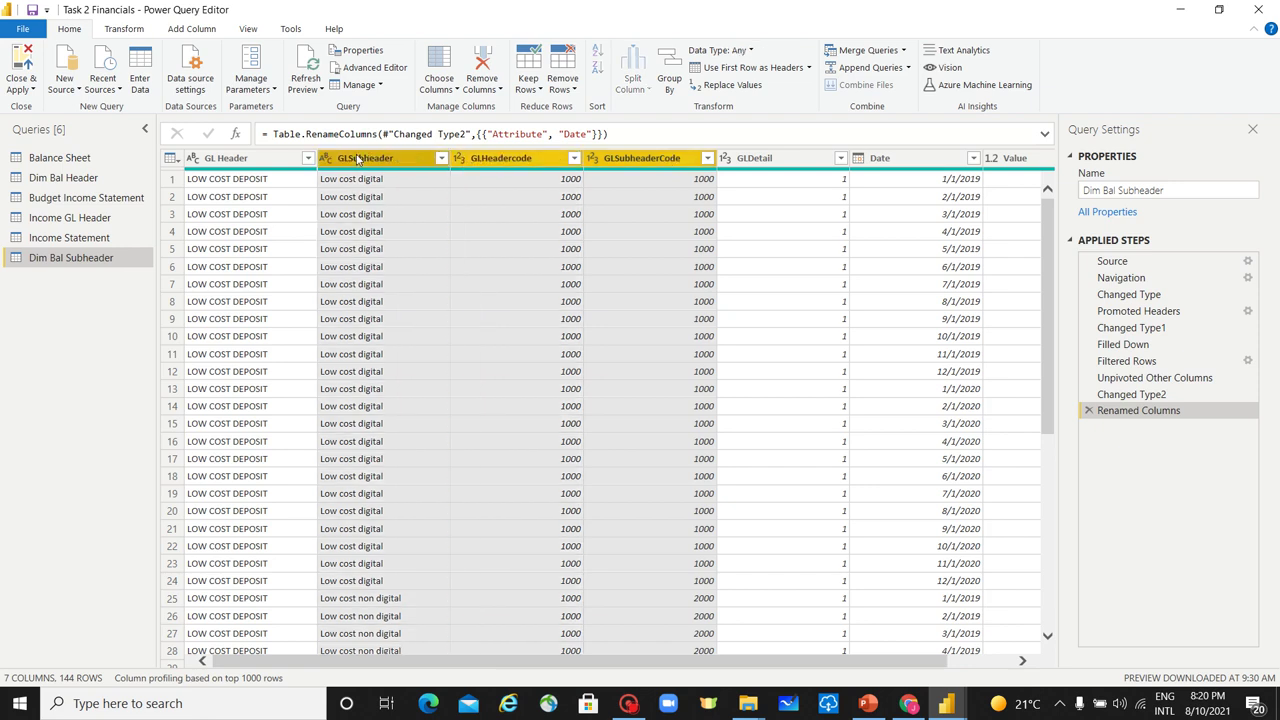
pyautogui.keyDown('ctrl'); pyautogui.click(242, 160); pyautogui.keyUp('ctrl')
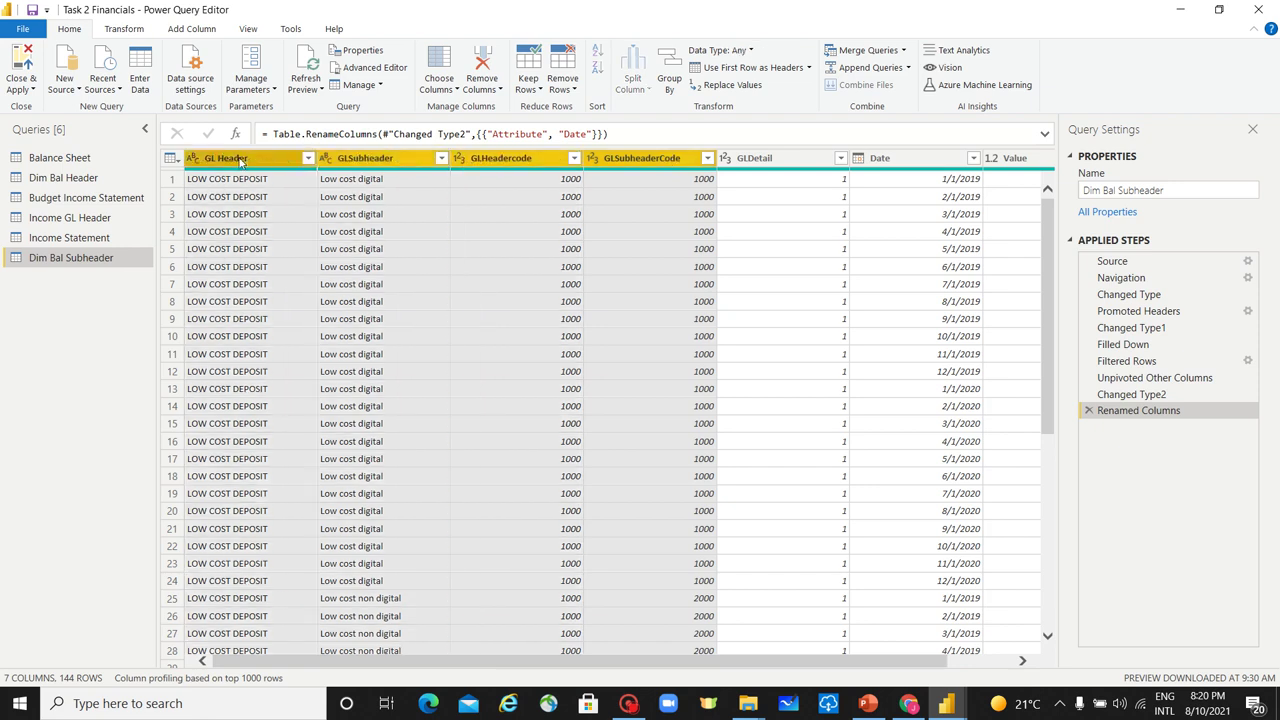
pyautogui.keyDown('ctrl'); pyautogui.click(806, 160); pyautogui.keyUp('ctrl')
# Keep only the five selected GL columns in Dim Bal Subheader and remove duplicate rows, leaving six
pyautogui.rightClick(806, 162)
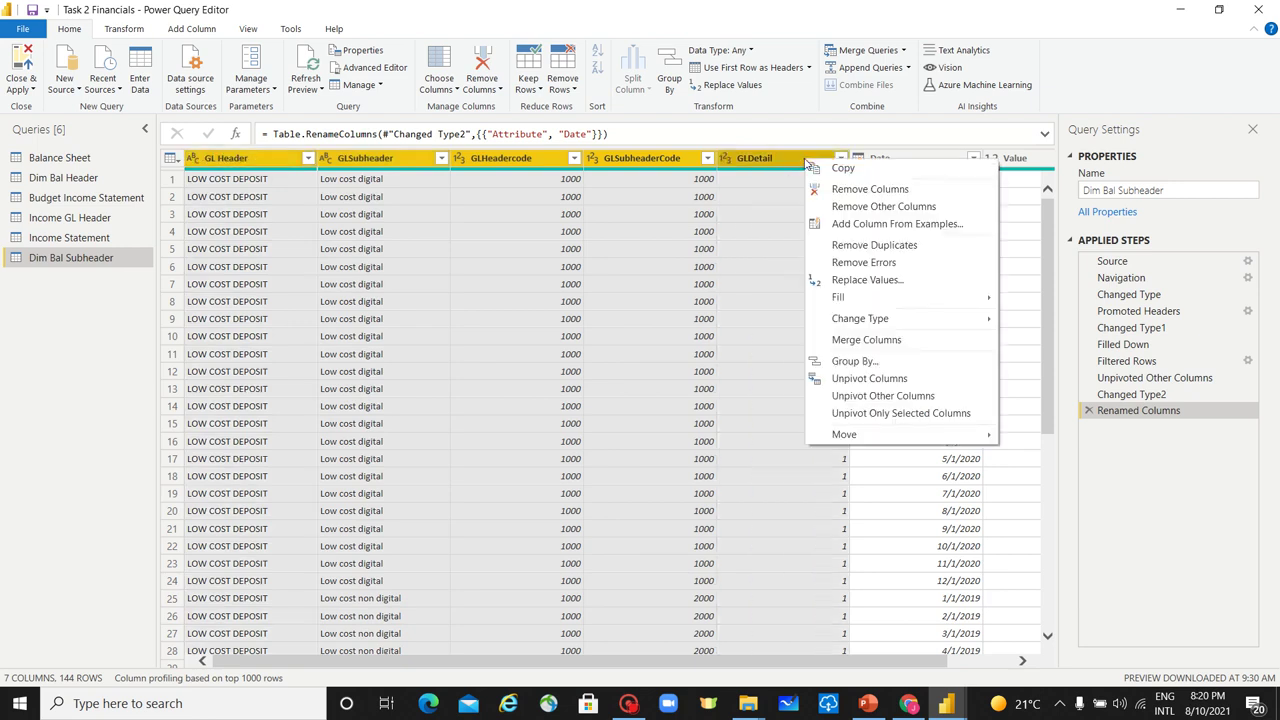
pyautogui.click(884, 206)
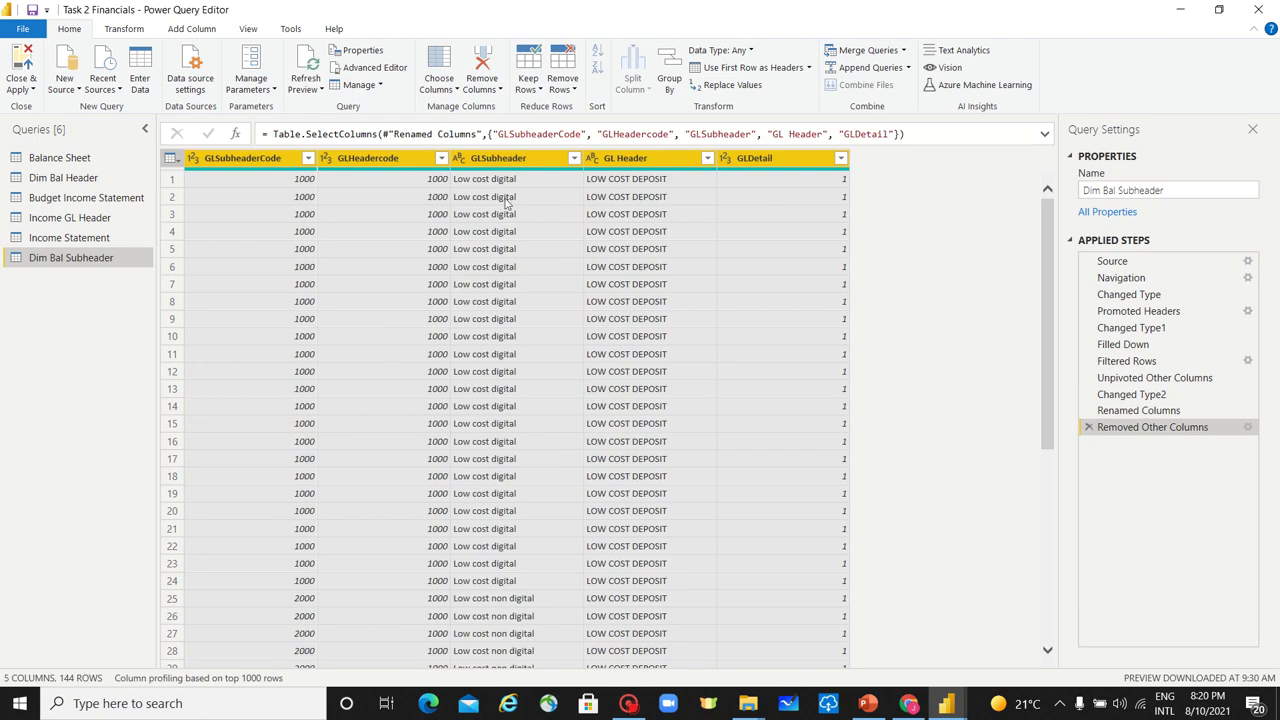
pyautogui.rightClick(260, 163)
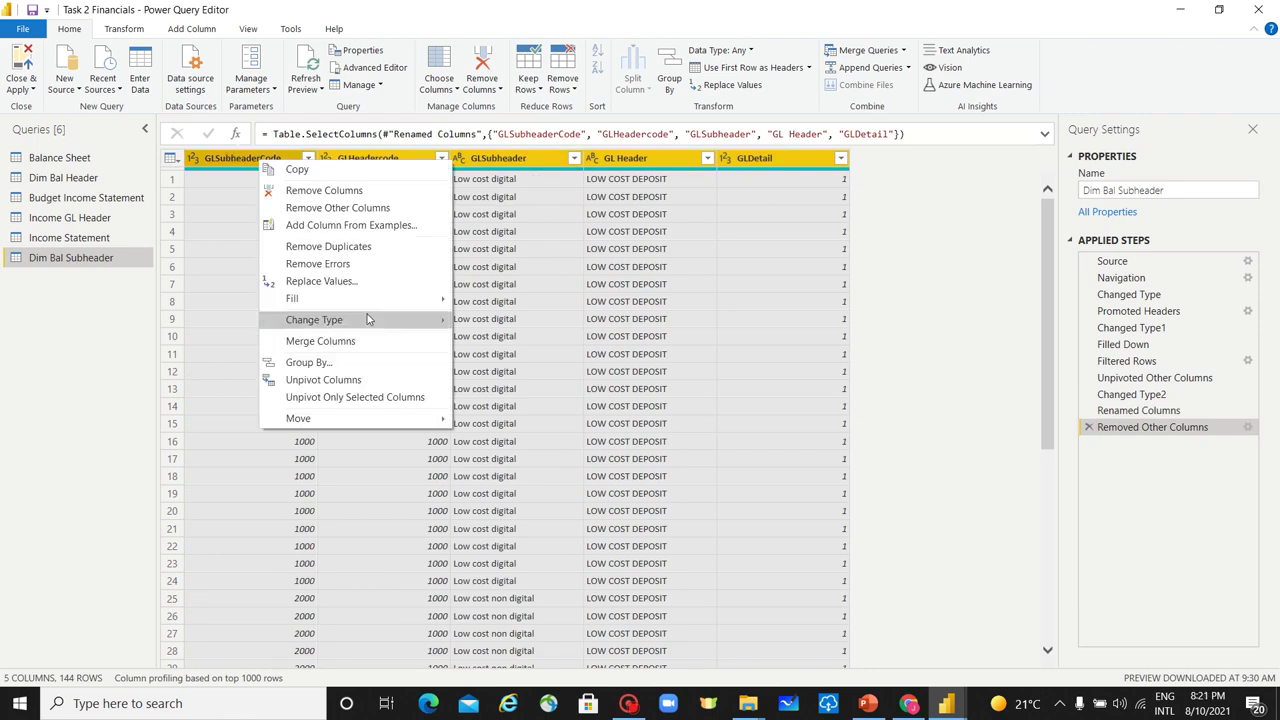
pyautogui.click(383, 250)
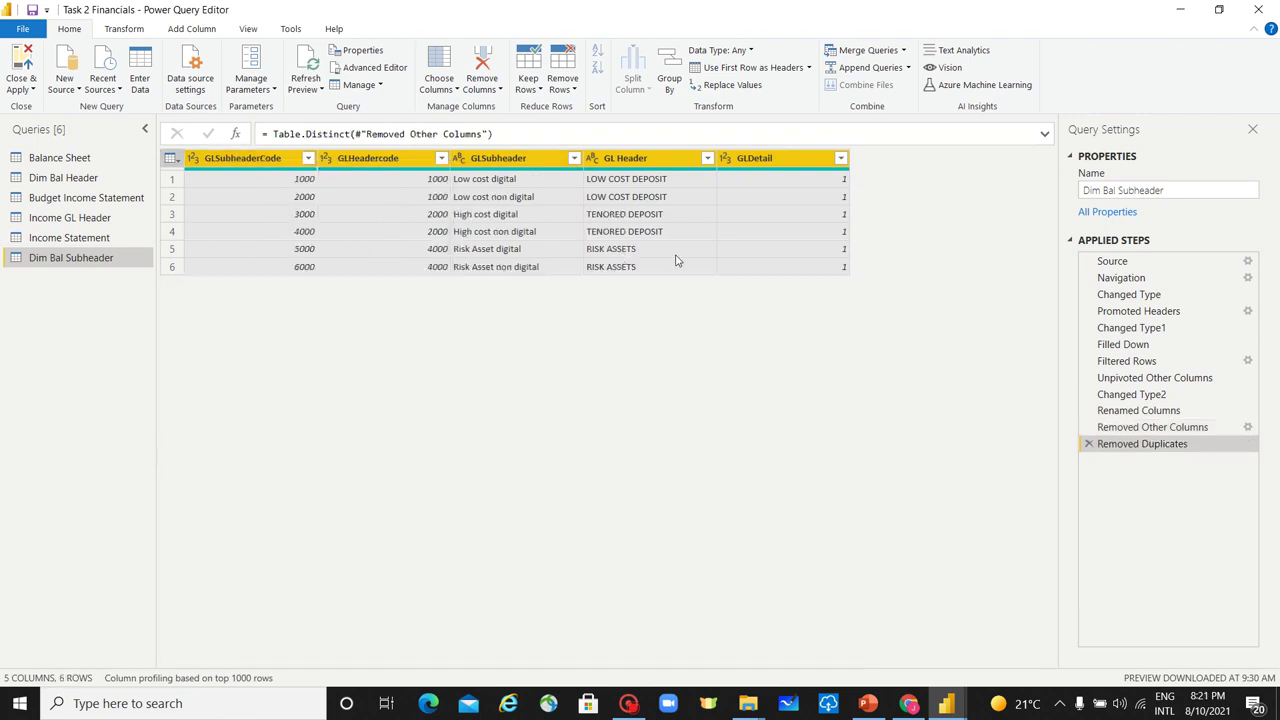
pyautogui.click(662, 162)
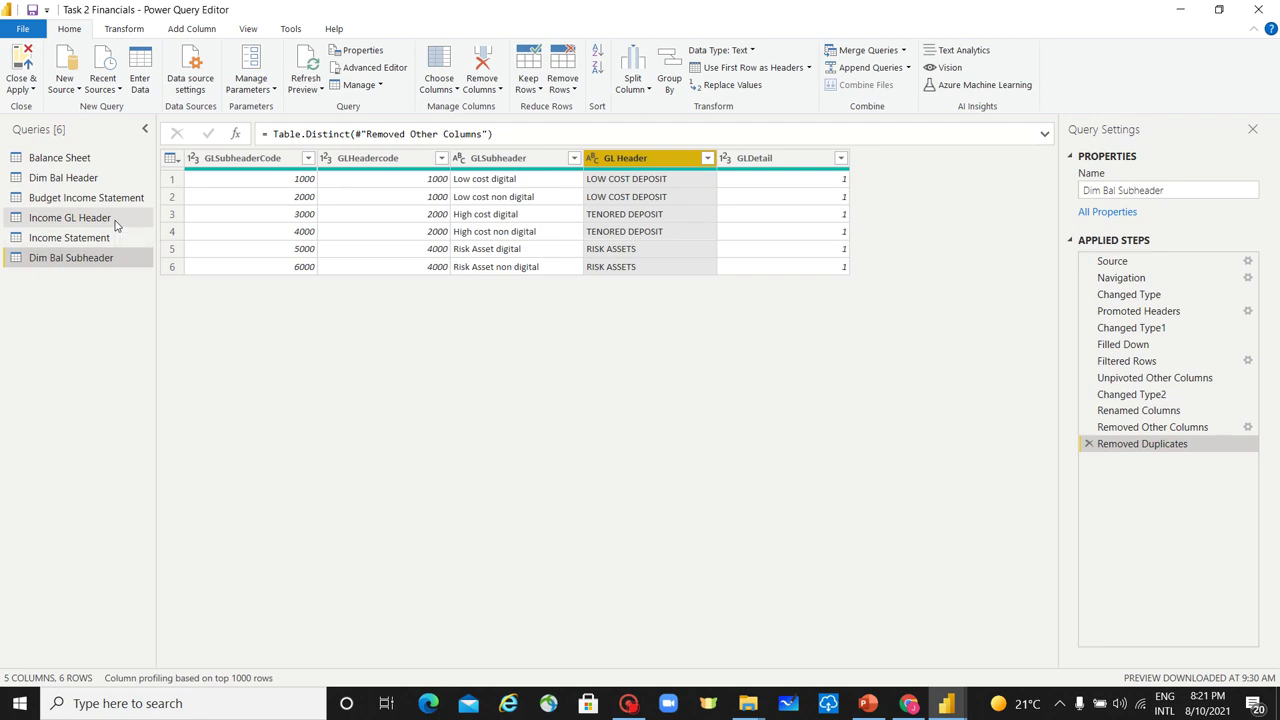
# Remove the GL Header and GLSubheader columns from the Balance Sheet query
pyautogui.click(86, 163)
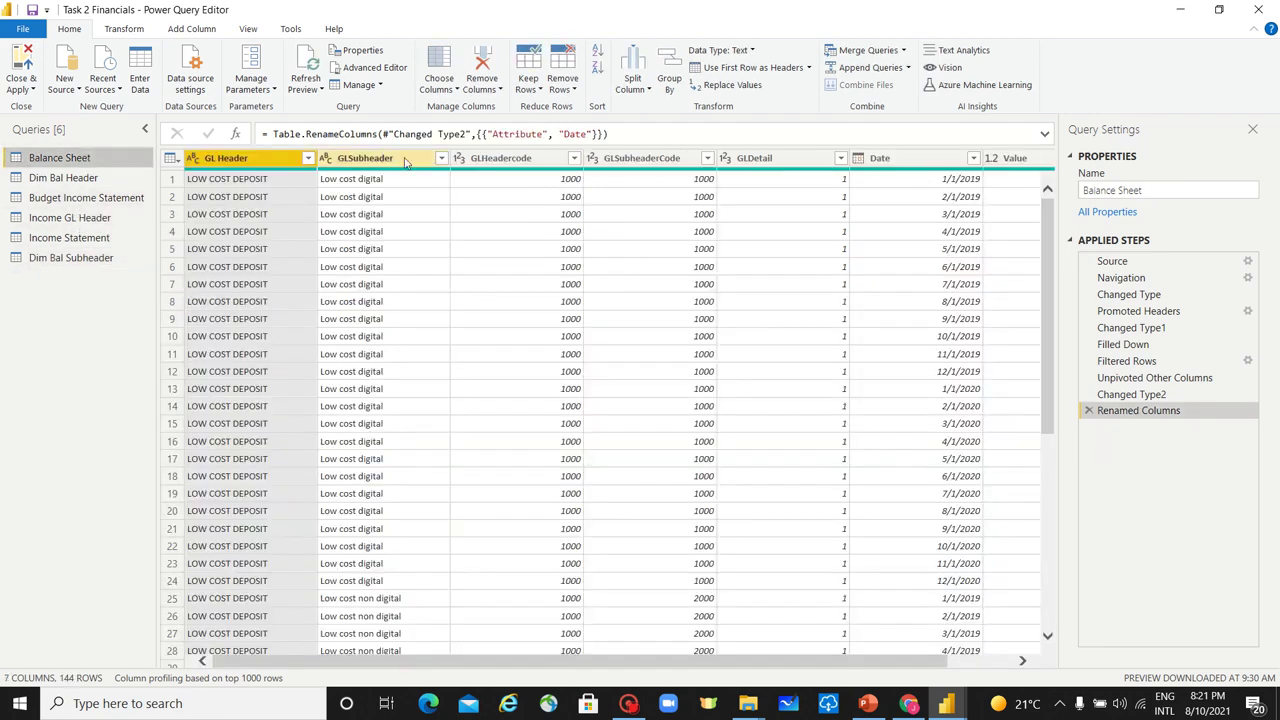
pyautogui.click(405, 160)
pyautogui.keyDown('ctrl'); pyautogui.click(215, 160); pyautogui.keyUp('ctrl')
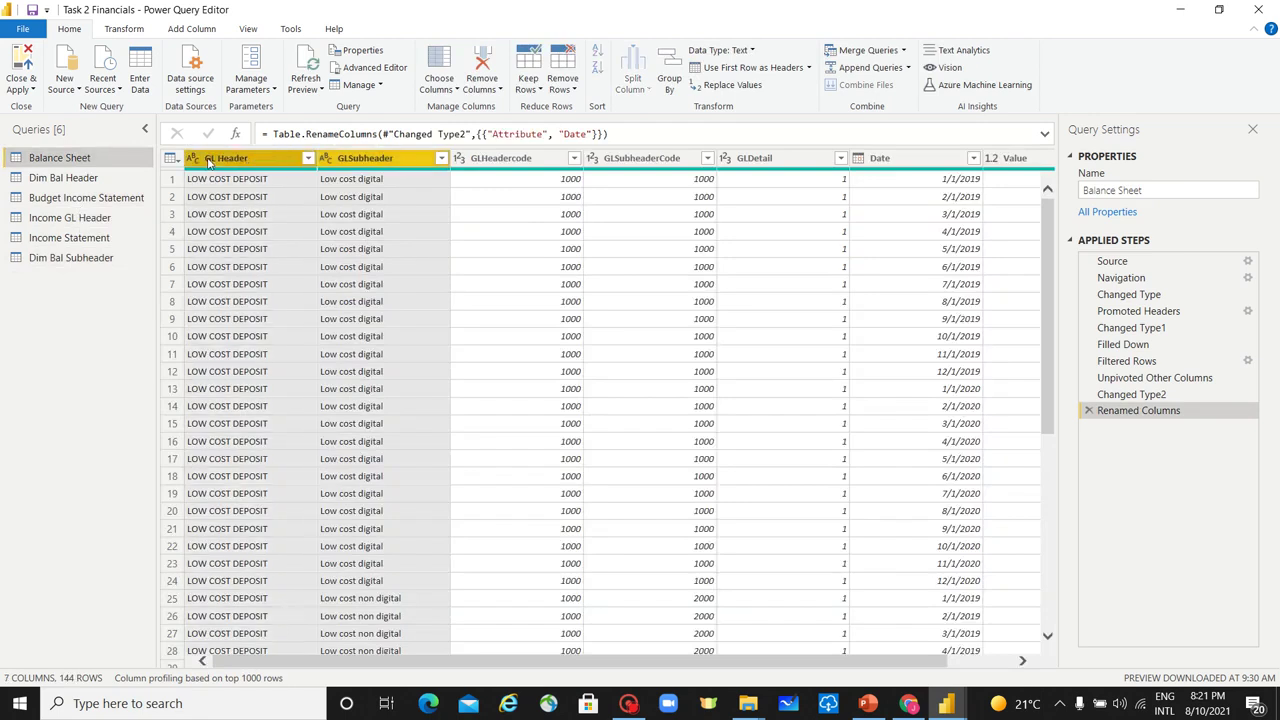
pyautogui.rightClick(211, 160)
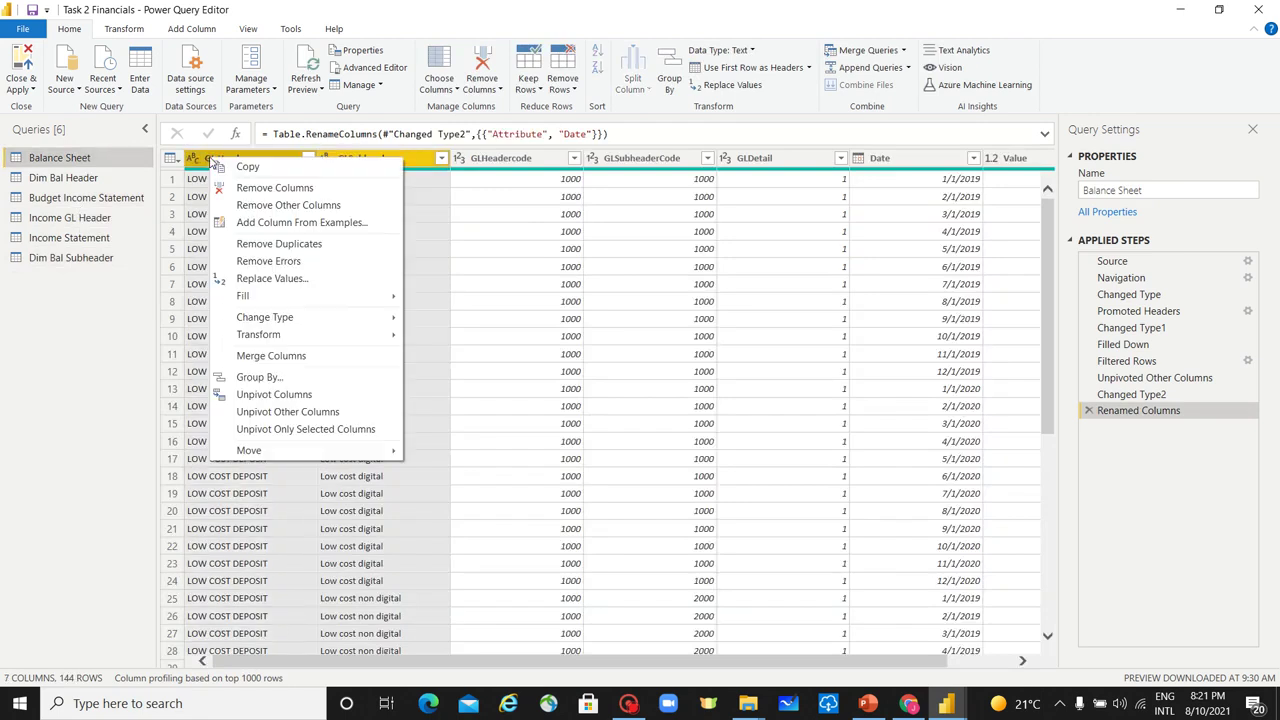
pyautogui.click(261, 189)
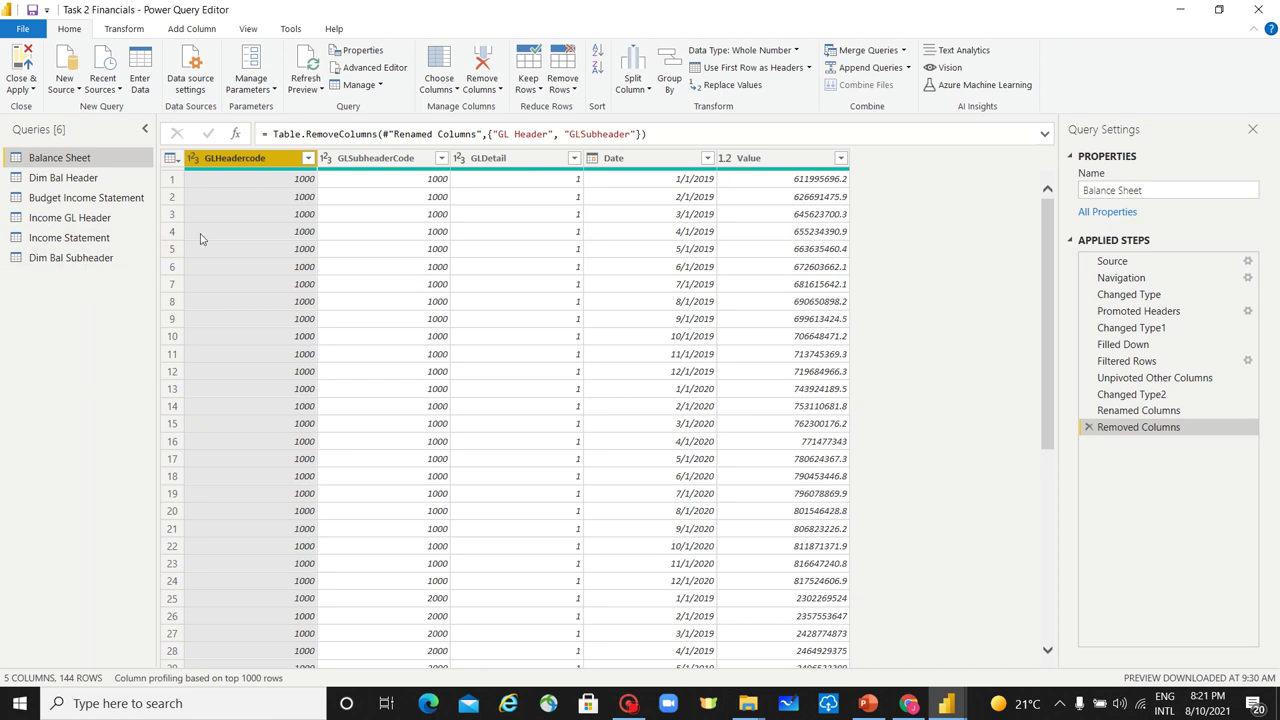
# View Income GL Header, then browse the Income Statement table's nine columns
pyautogui.click(108, 220)
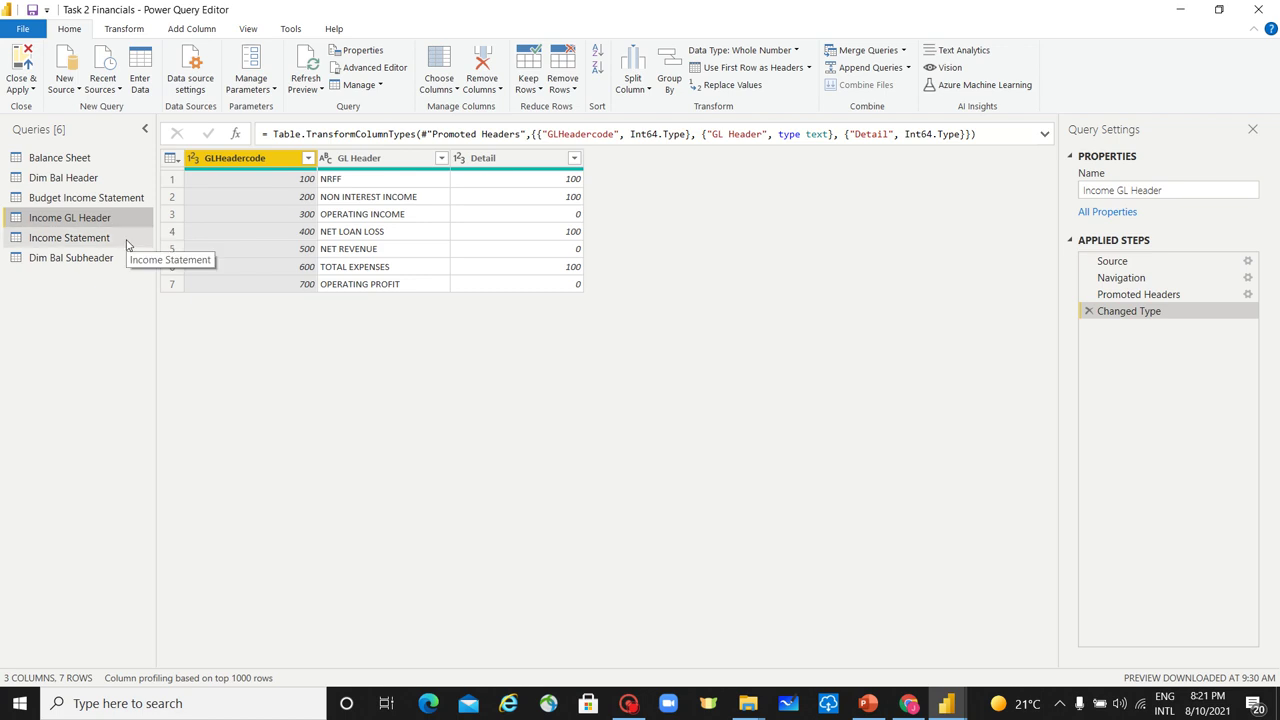
pyautogui.click(127, 241)
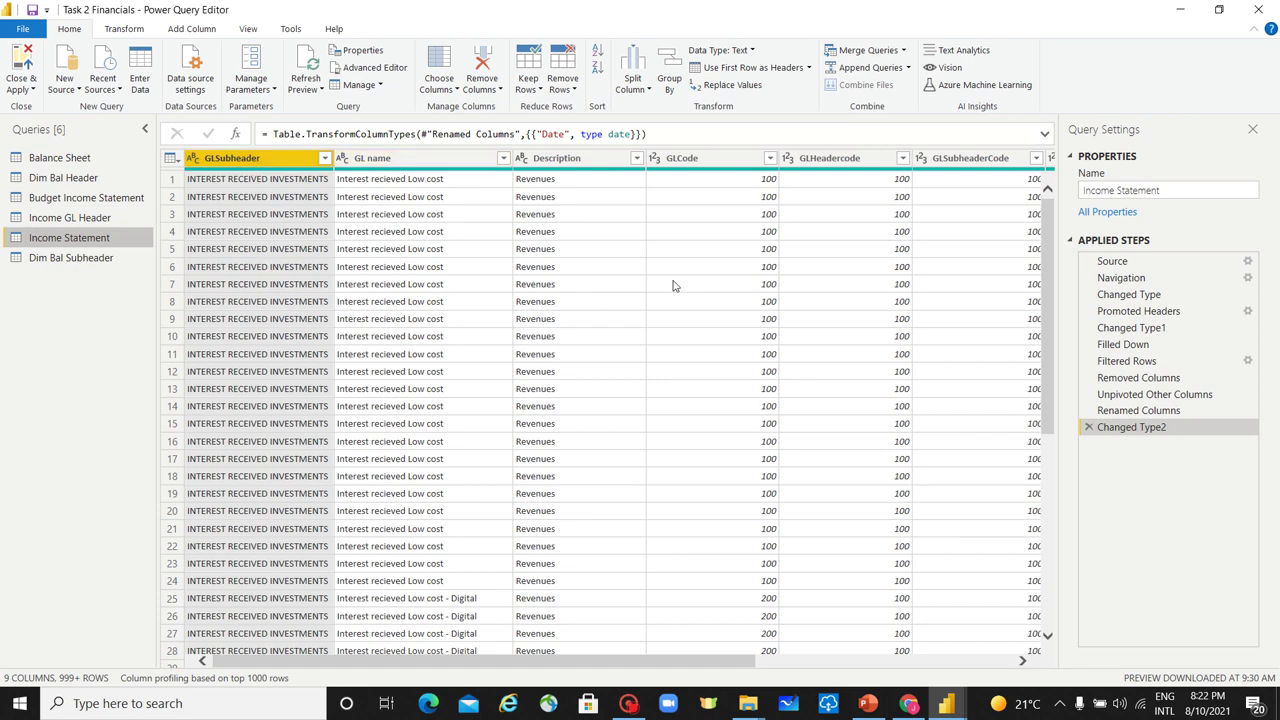
pyautogui.moveTo(662, 664); pyautogui.dragTo(1005, 688)
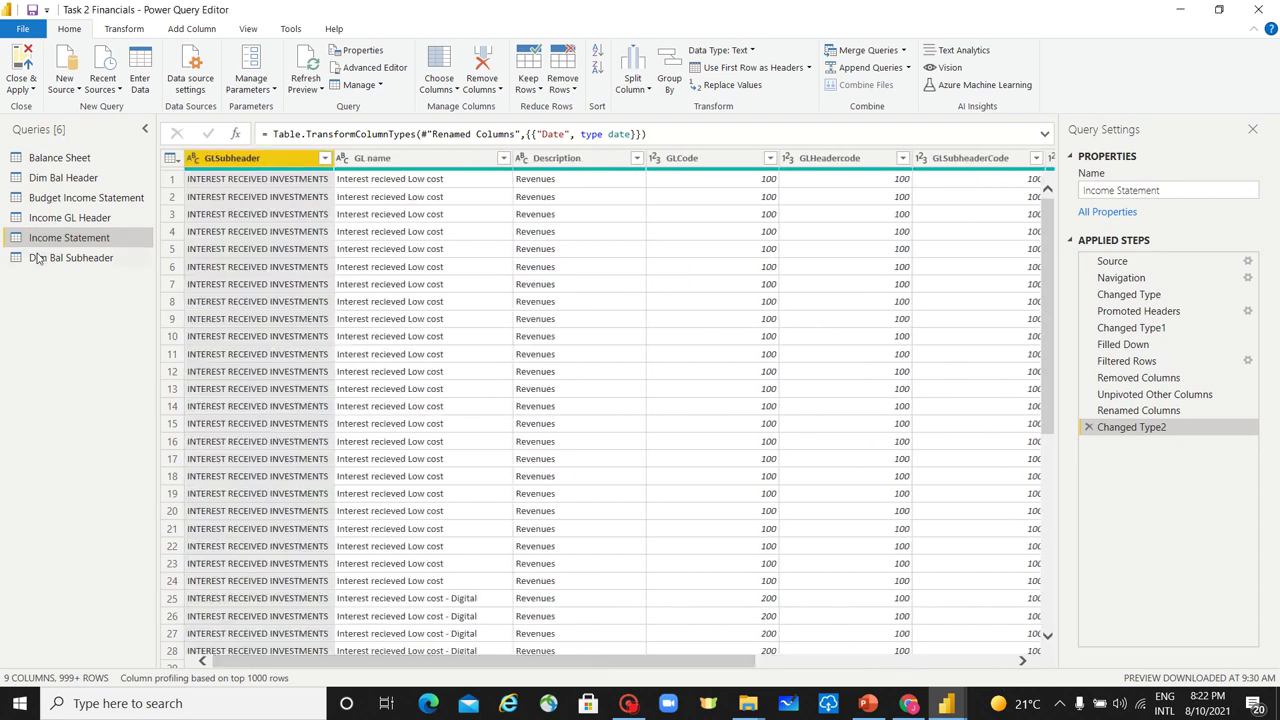
# Duplicate the Income Statement query and rename the copy Income GL
pyautogui.rightClick(114, 241)
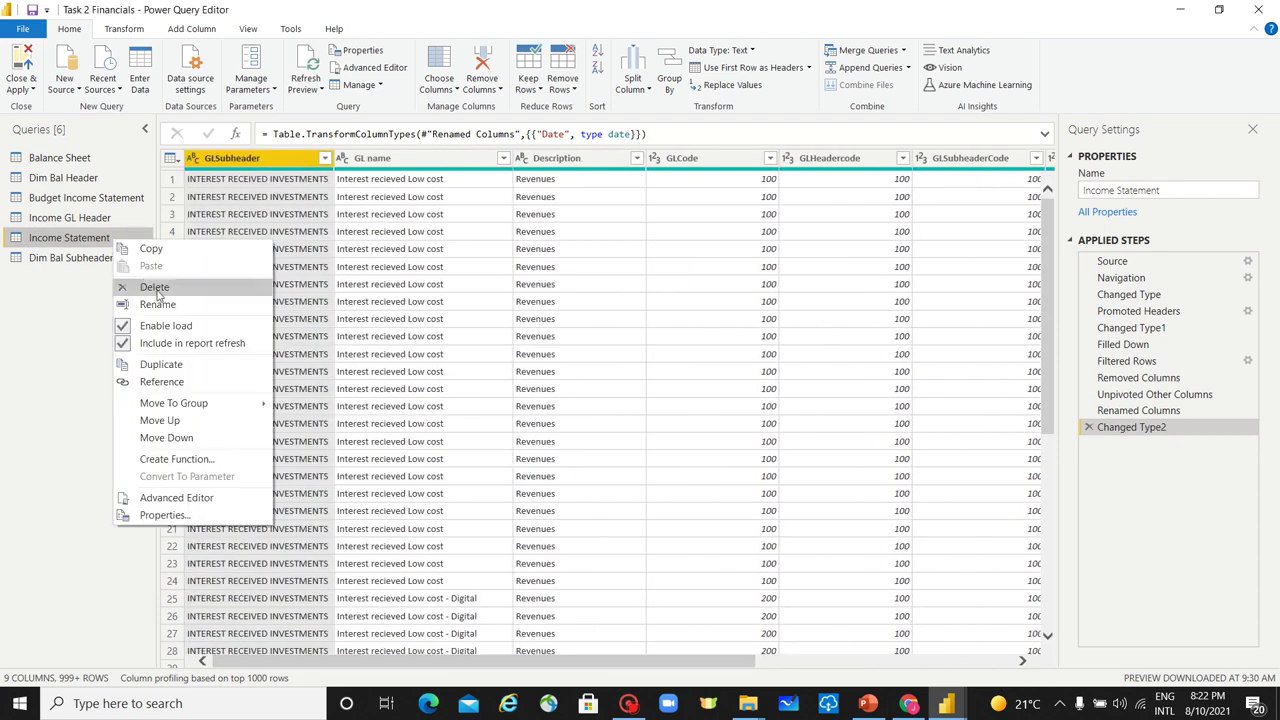
pyautogui.click(158, 365)
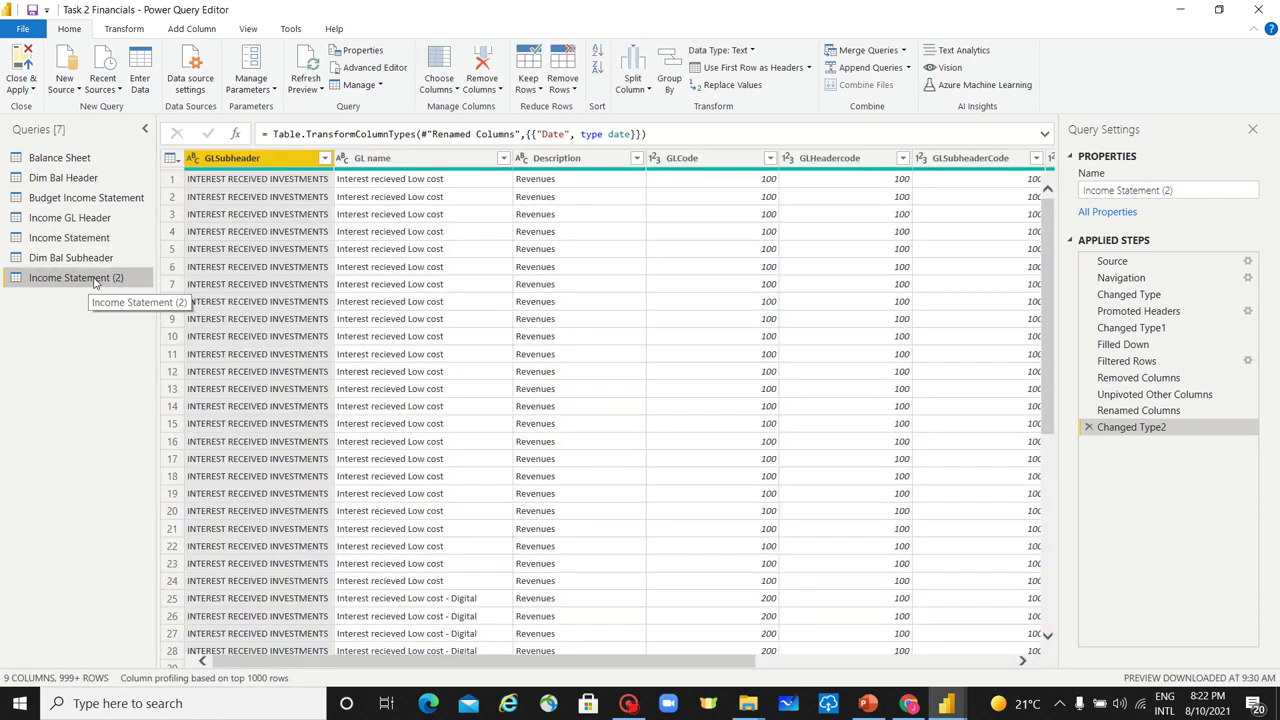
pyautogui.doubleClick(95, 279)
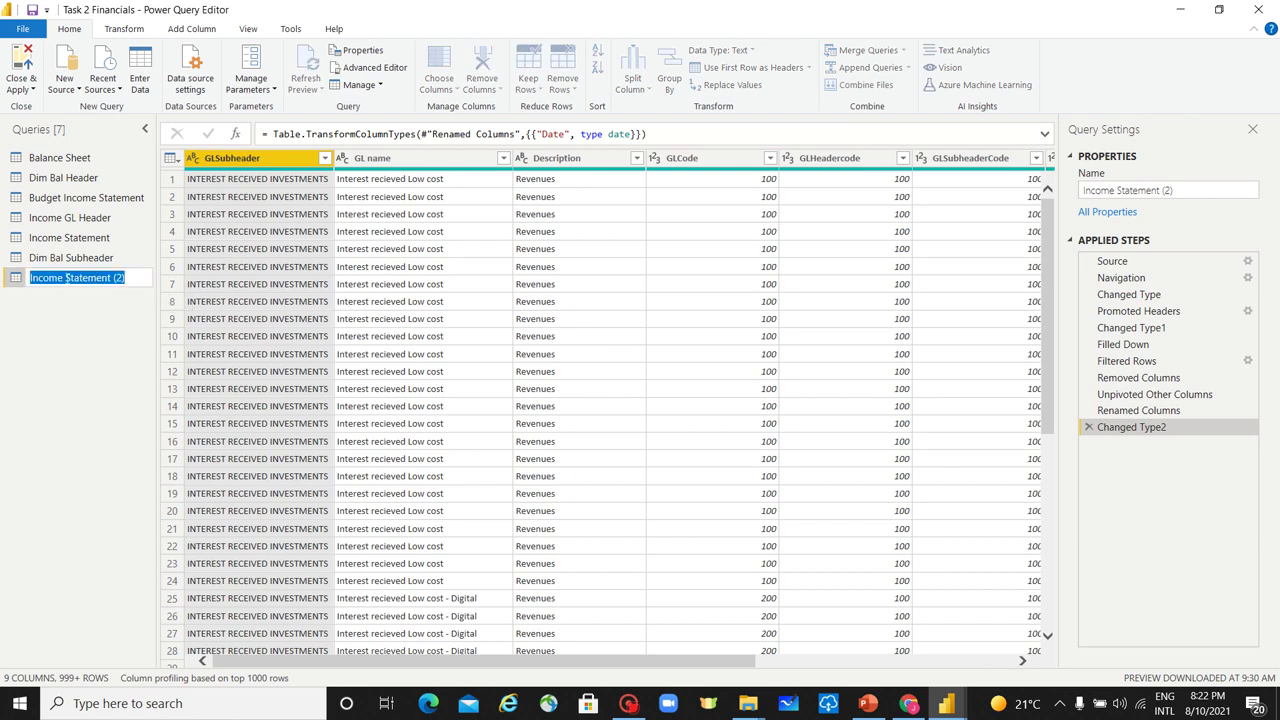
pyautogui.click(67, 279)
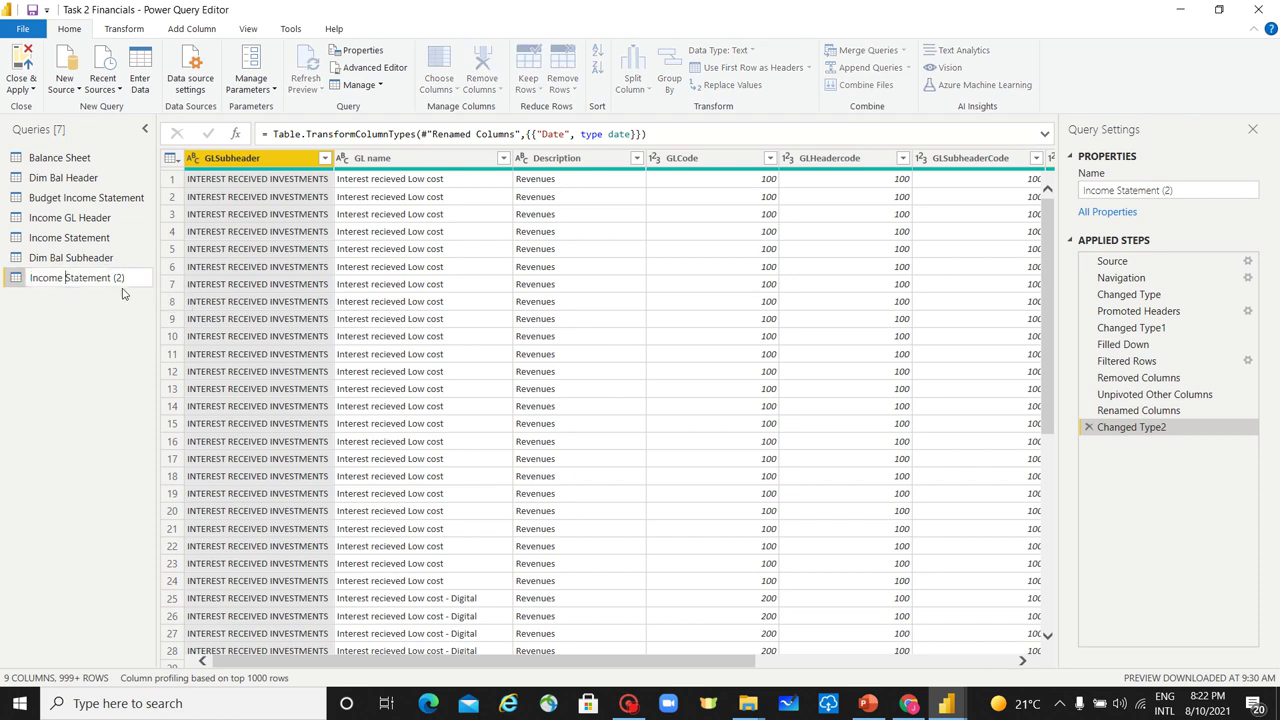
pyautogui.moveTo(125, 283); pyautogui.dragTo(66, 279)
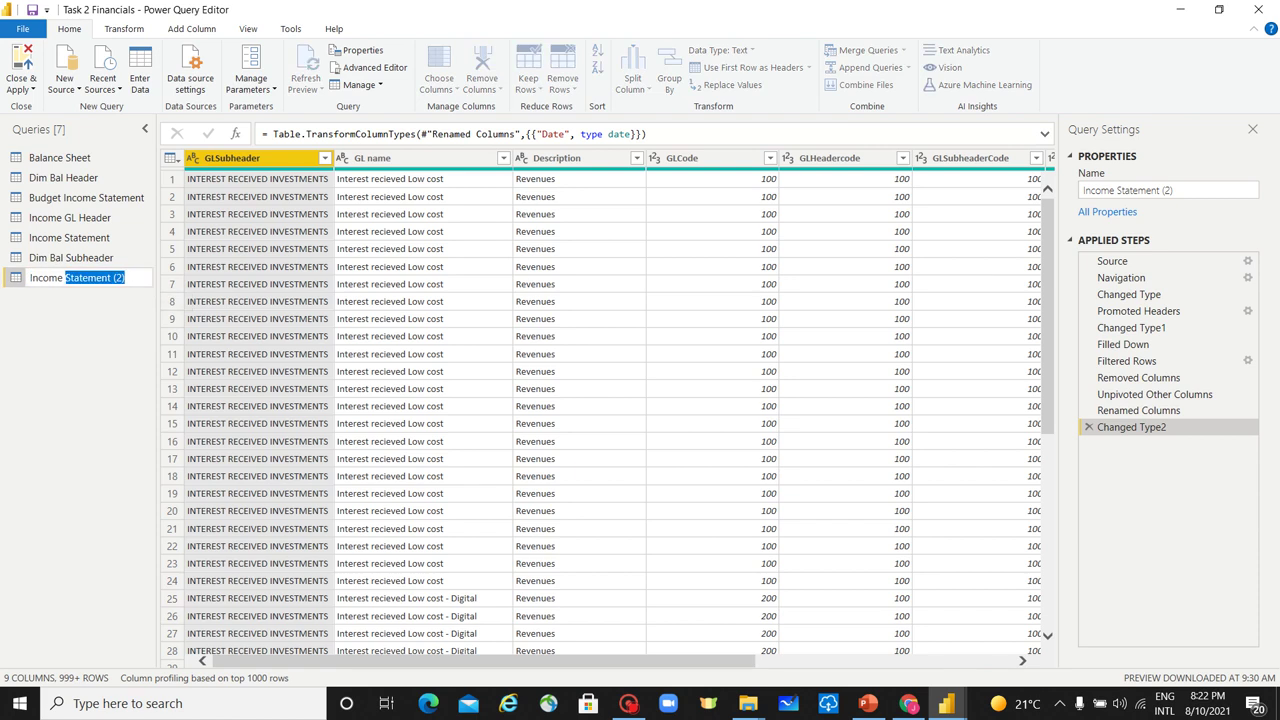
pyautogui.write('GL')
pyautogui.press('Return')
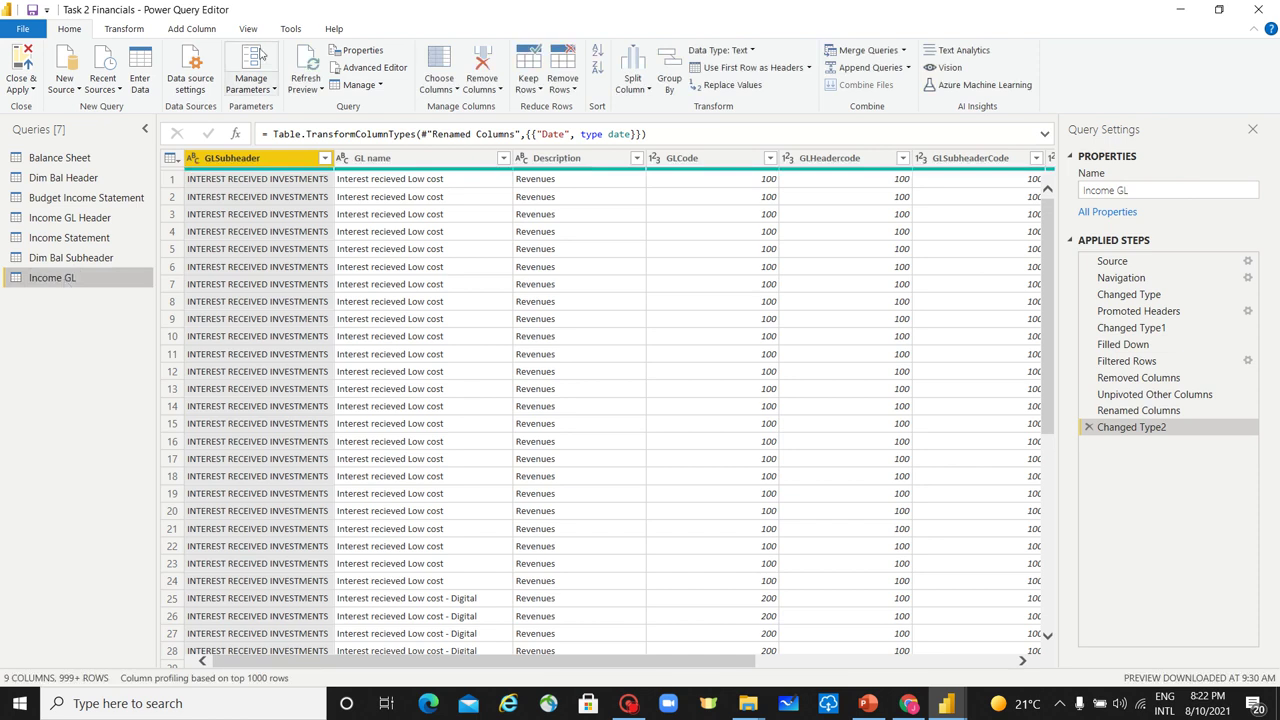
# Look through the GLCode column's values without applying a filter
pyautogui.click(770, 158)
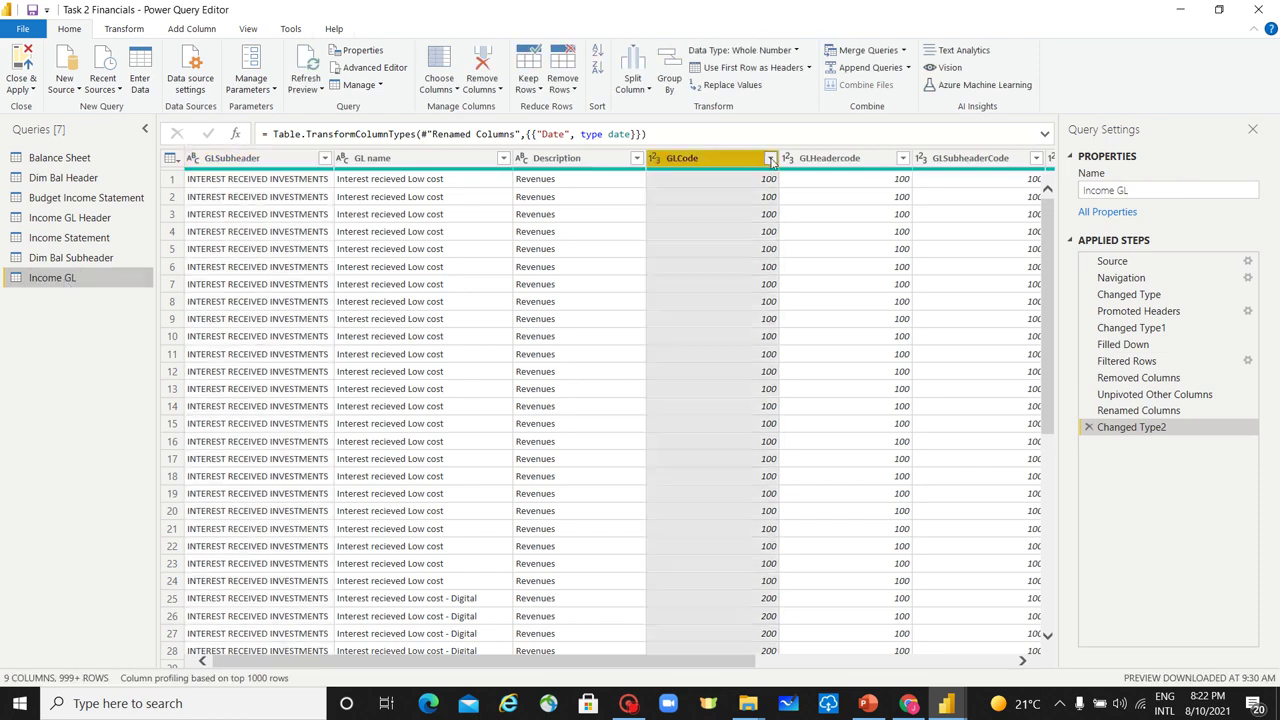
pyautogui.moveTo(758, 378); pyautogui.dragTo(752, 555)
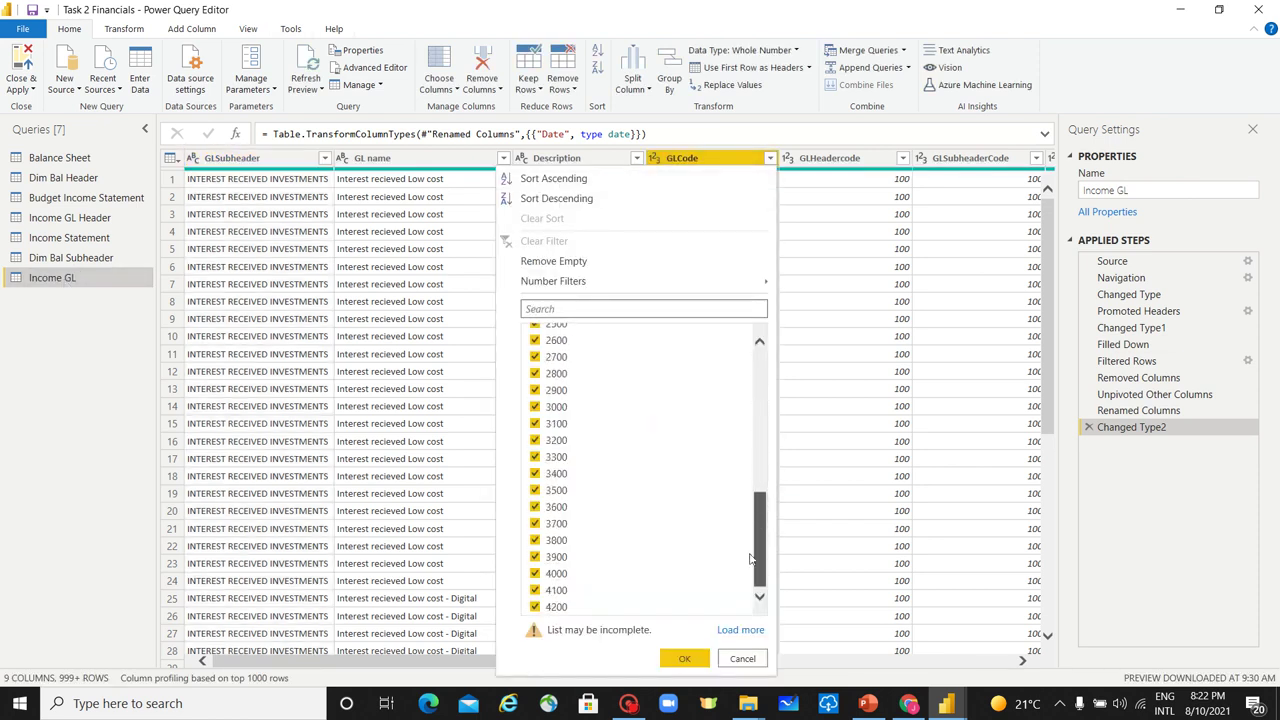
pyautogui.click(700, 163)
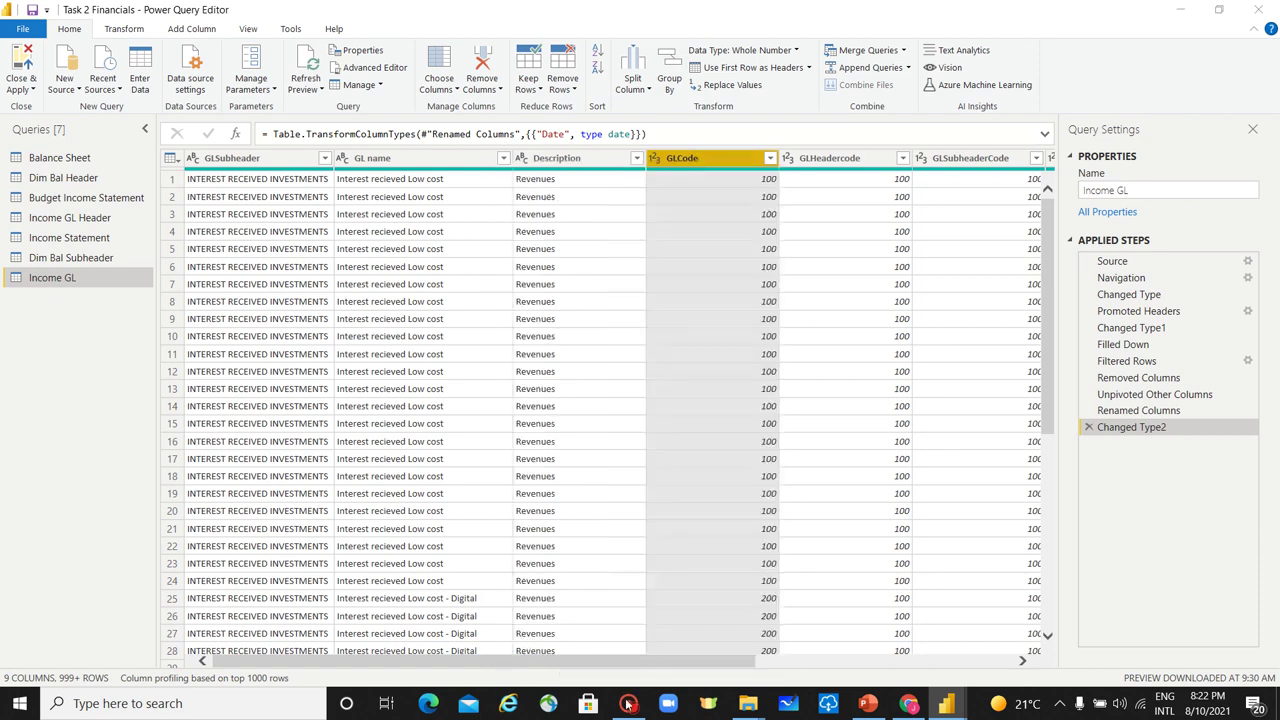
# Keep only the seven columns from GLSubheader through GLDetail, dropping Date and Value
pyautogui.keyDown('shift'); pyautogui.click(263, 165); pyautogui.keyUp('shift')
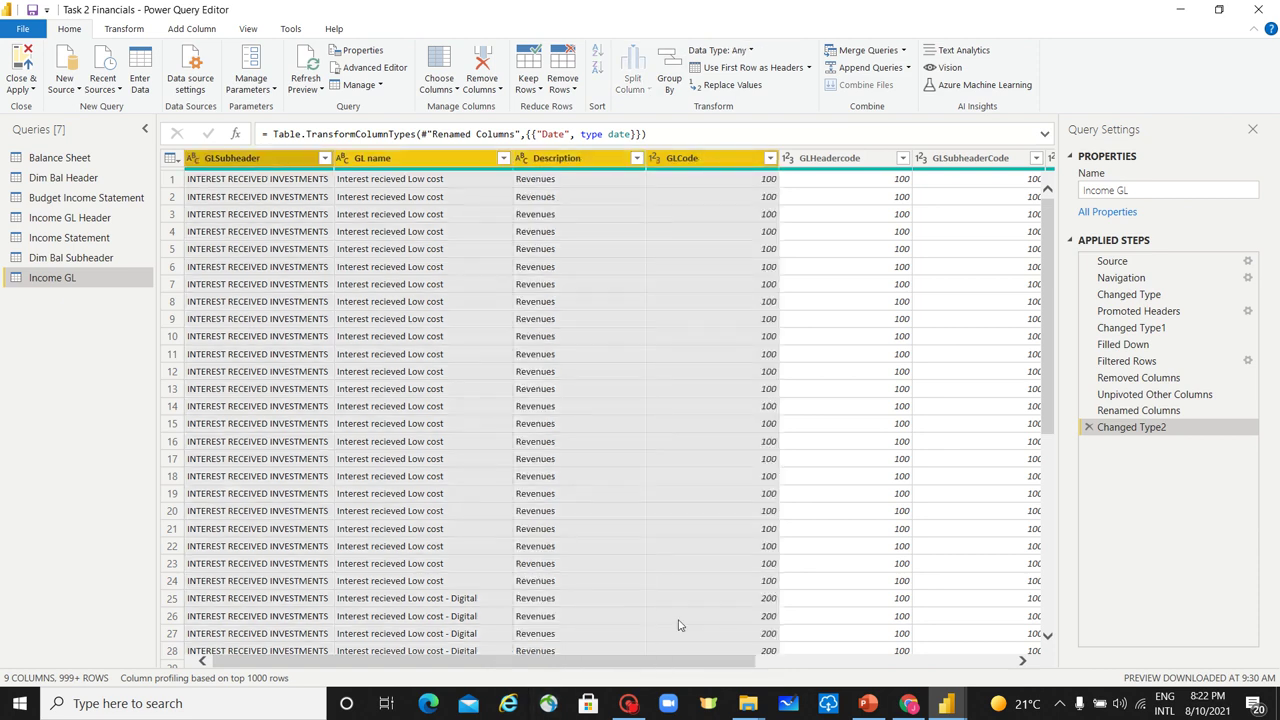
pyautogui.hscroll(5, 675, 662)
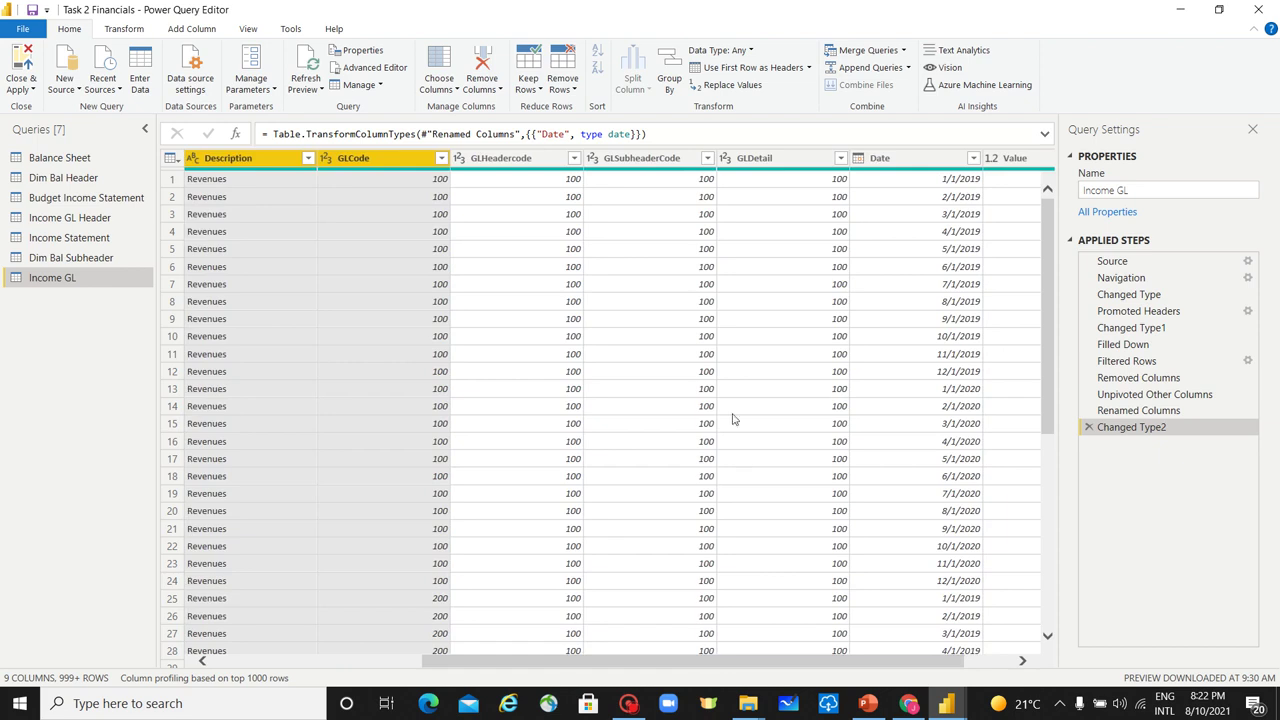
pyautogui.keyDown('shift'); pyautogui.click(808, 167); pyautogui.keyUp('shift')
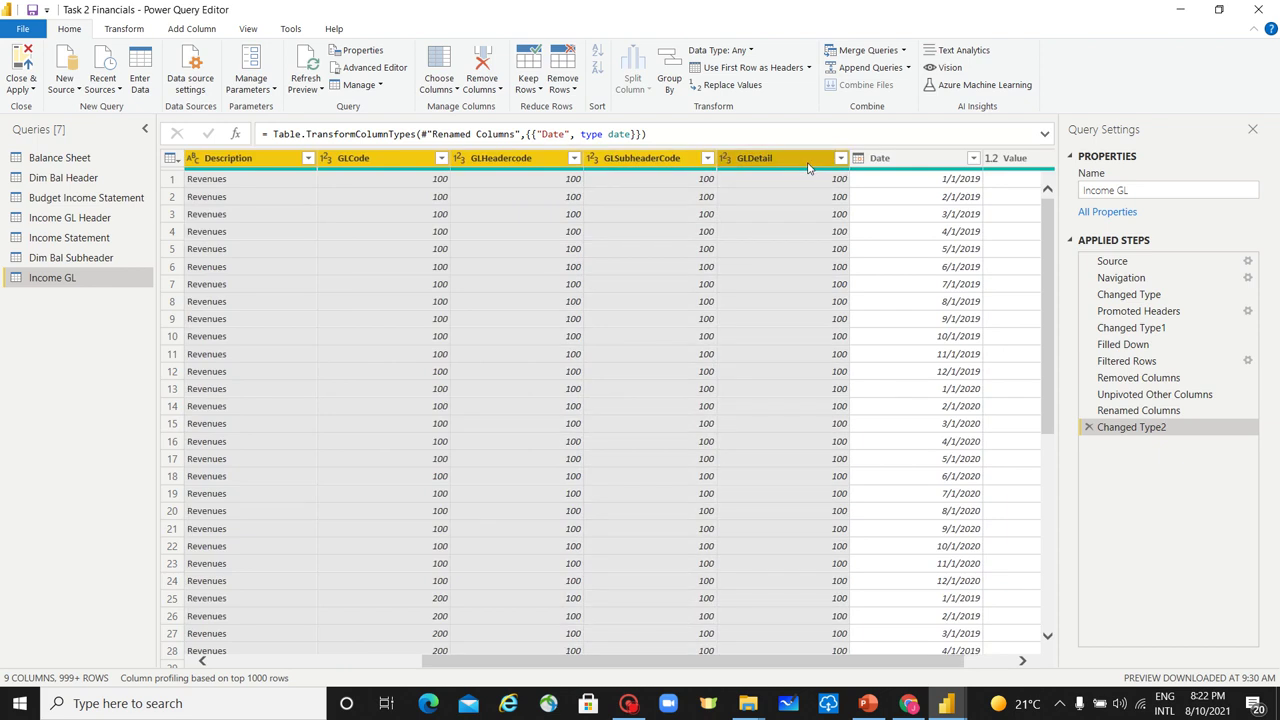
pyautogui.rightClick(808, 167)
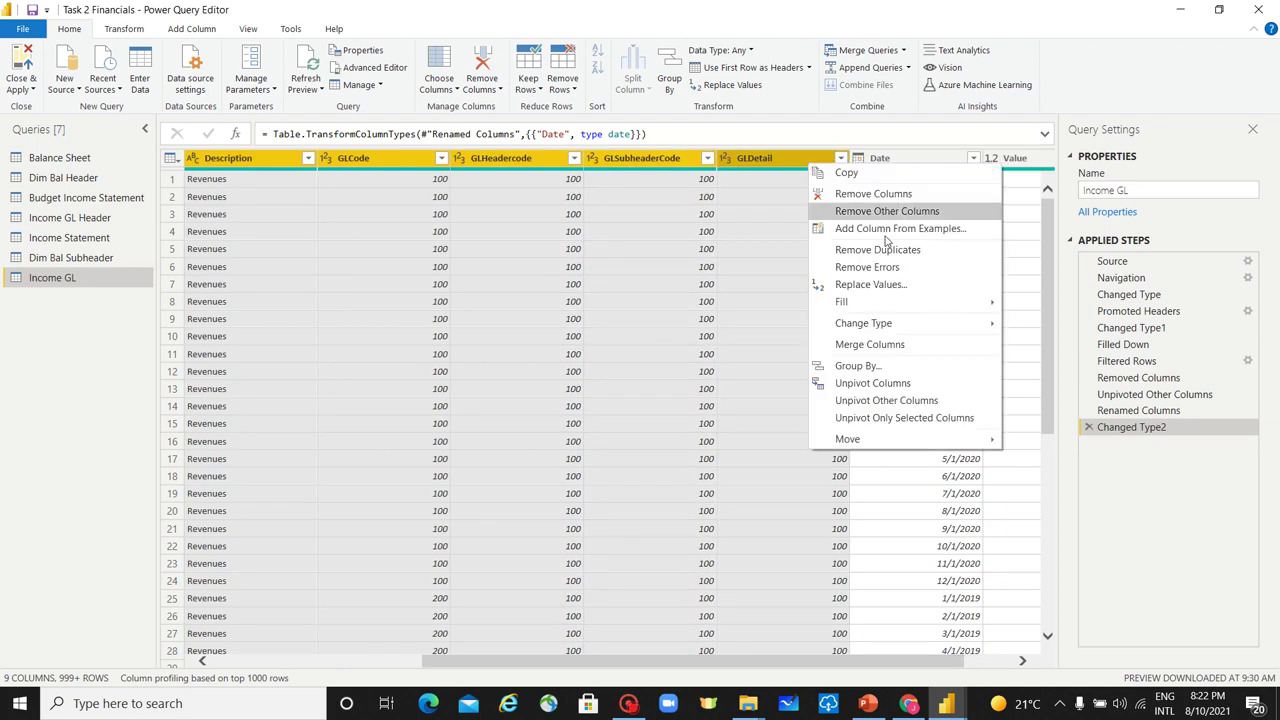
pyautogui.click(950, 217)
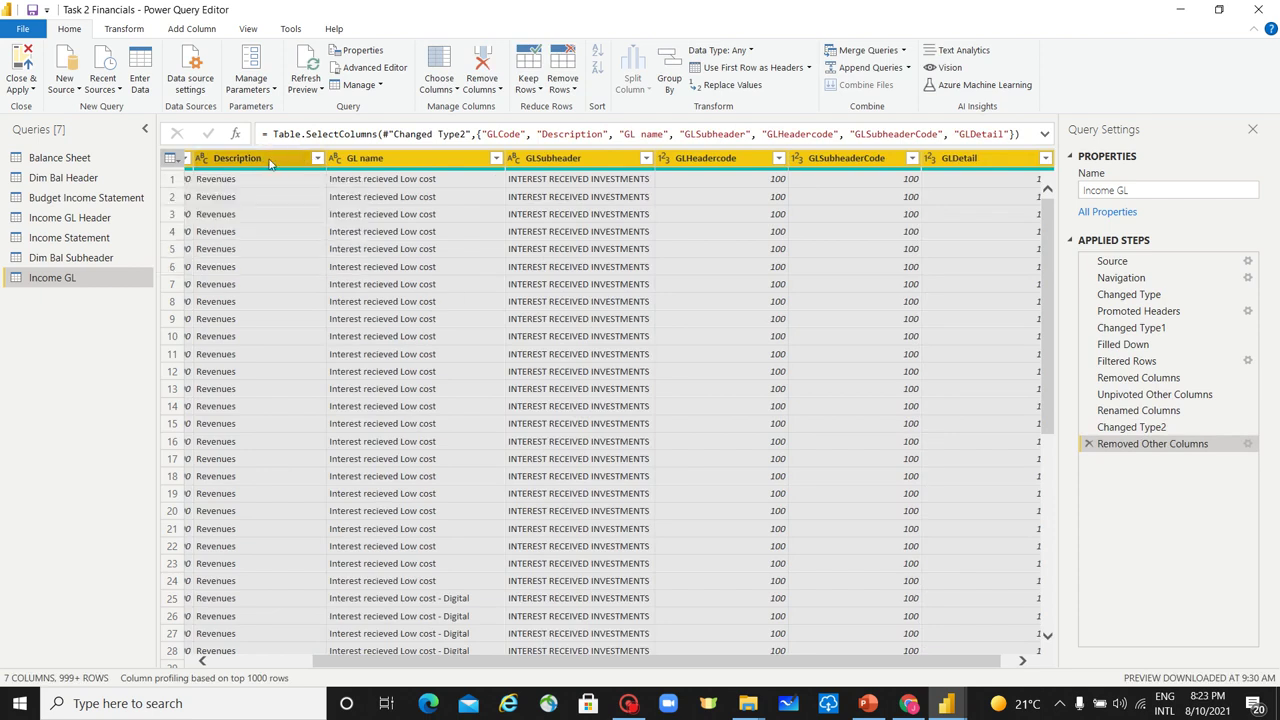
# Remove duplicate rows from Income GL, leaving 71 unique rows, and select the GLCode column
pyautogui.rightClick(268, 158)
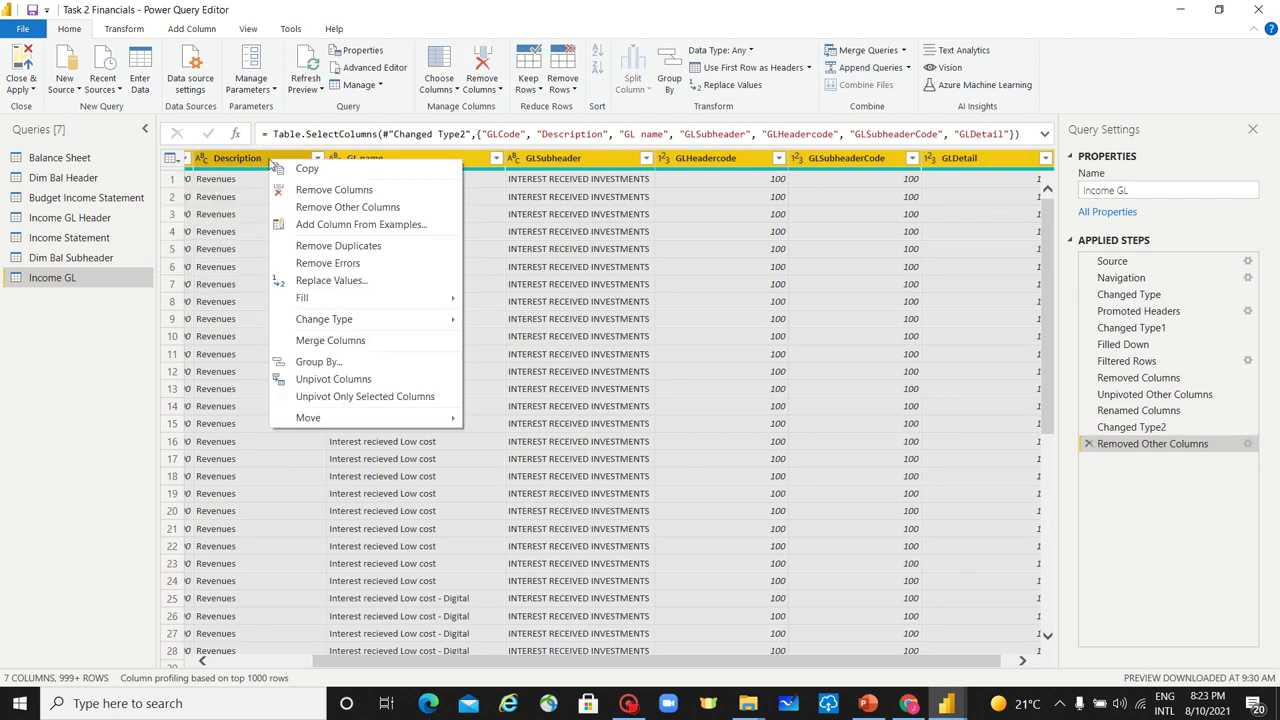
pyautogui.click(366, 250)
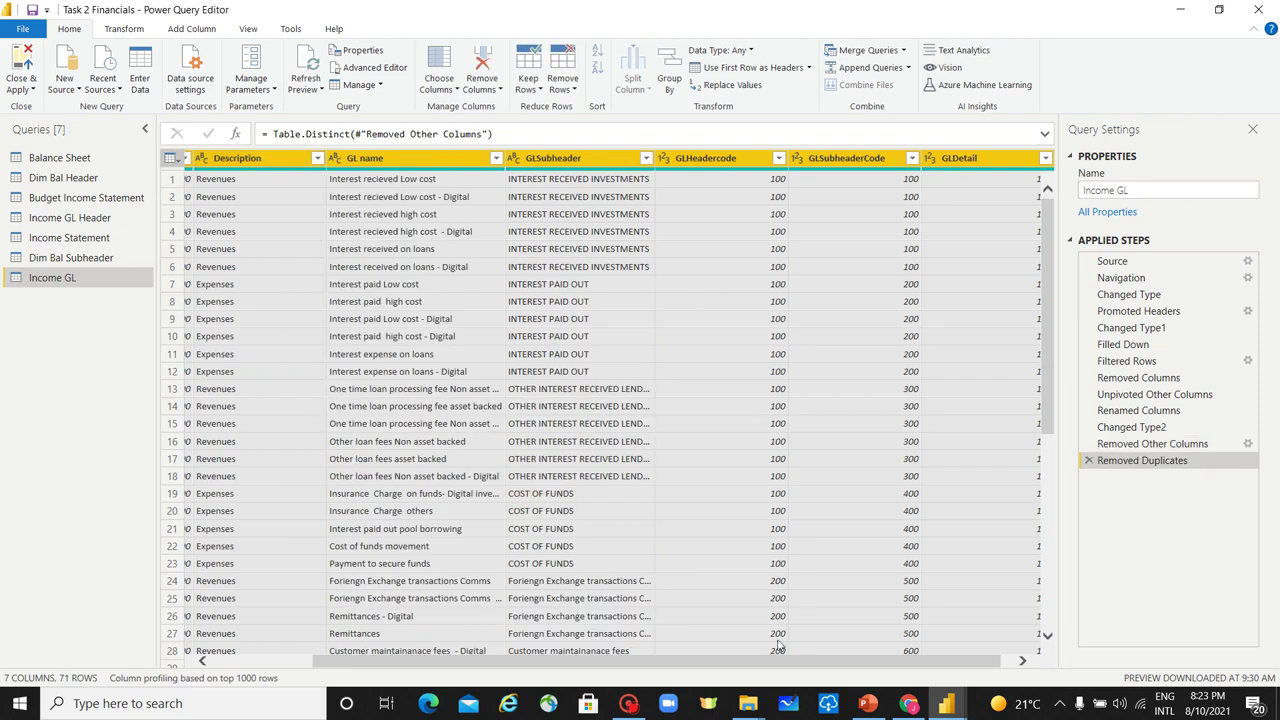
pyautogui.hscroll(1, 778, 662)
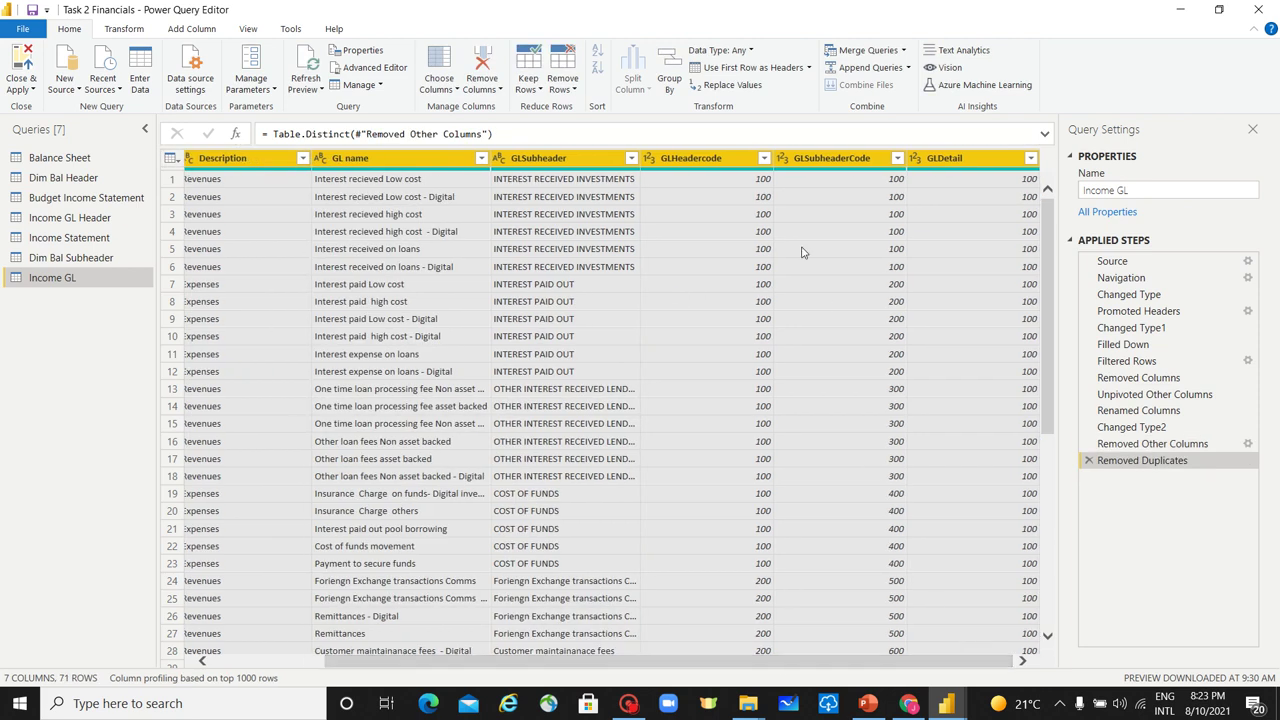
pyautogui.moveTo(750, 662); pyautogui.dragTo(608, 660)
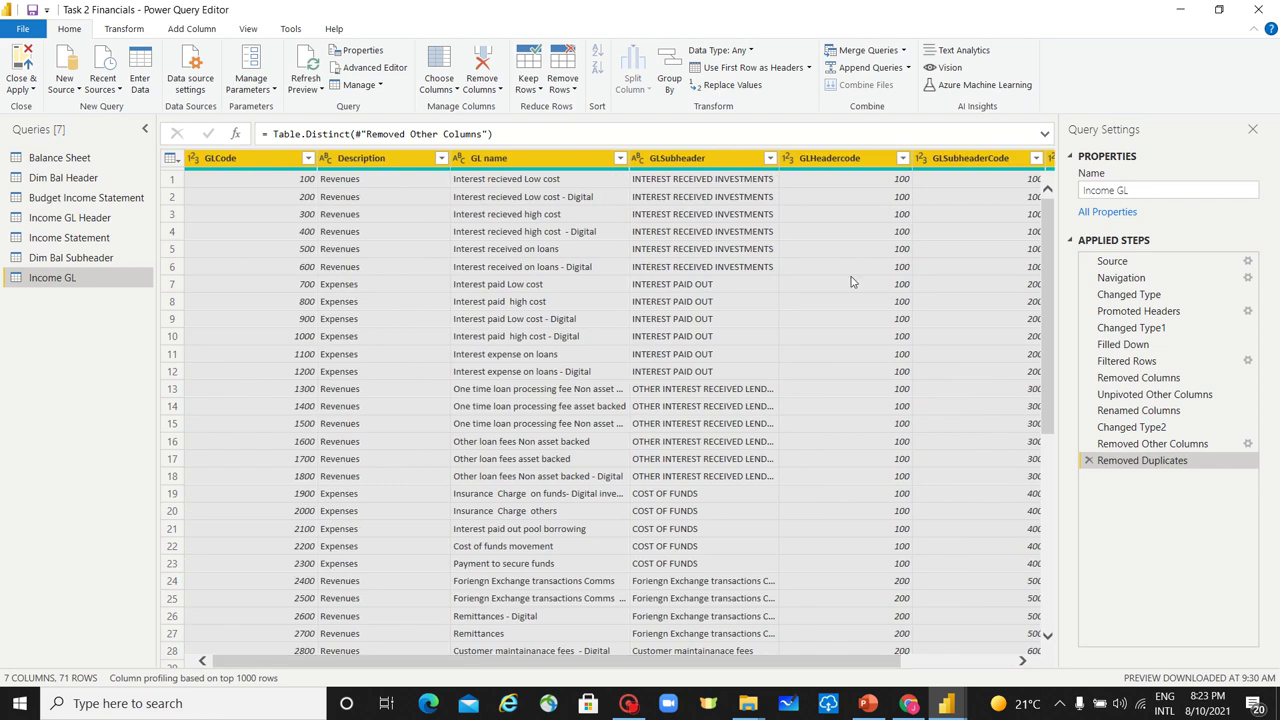
pyautogui.click(252, 164)
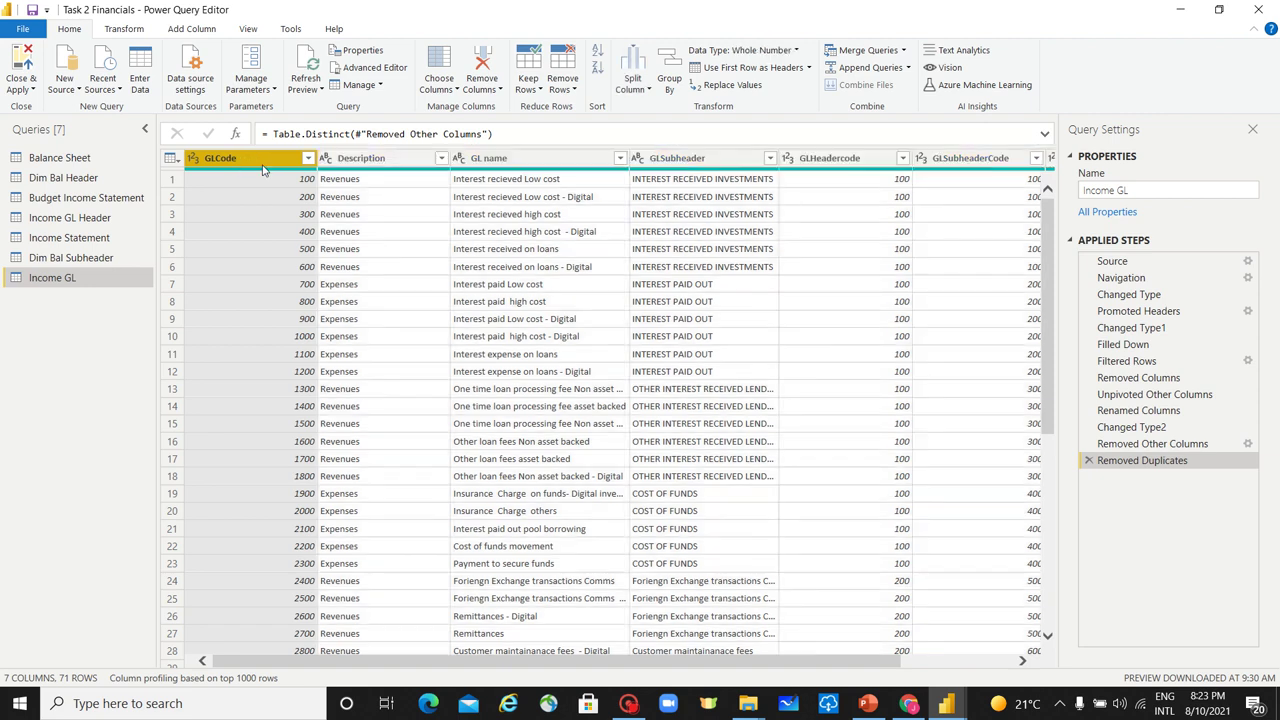
pyautogui.moveTo(785, 660); pyautogui.dragTo(475, 672)
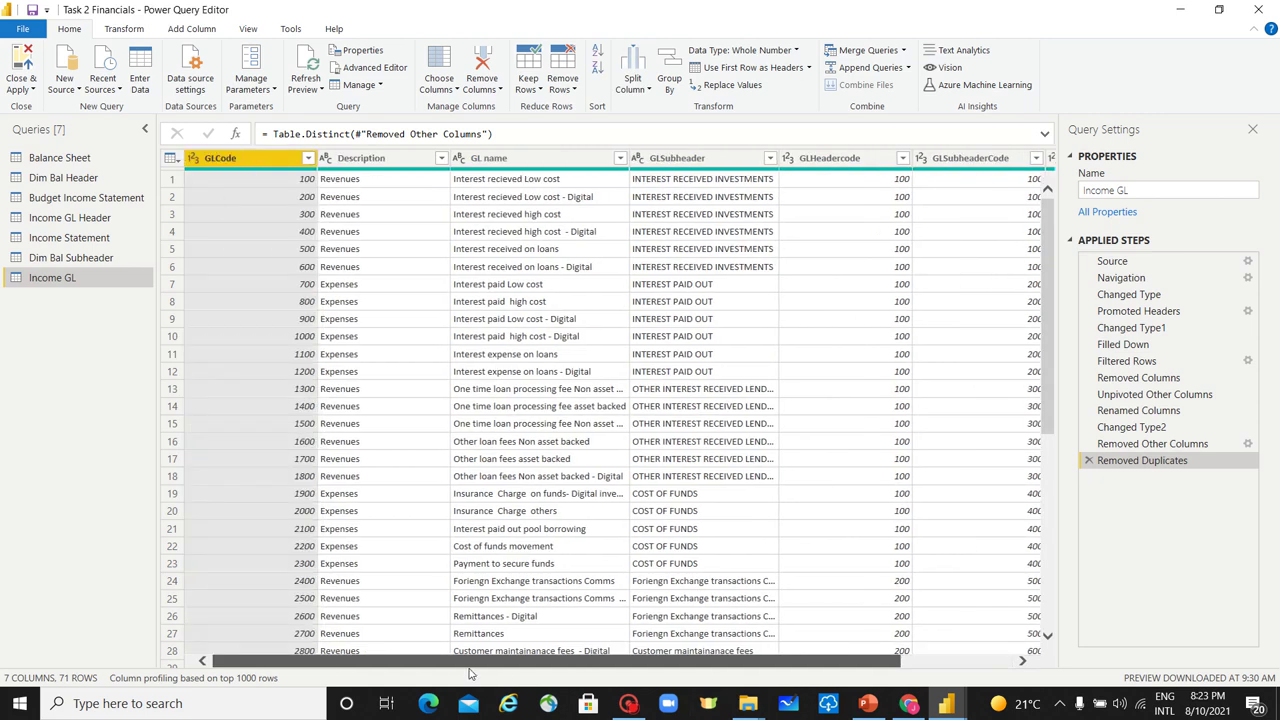
# Remove the GLSubheader, GL name and Description columns from the Income Statement query
pyautogui.click(88, 239)
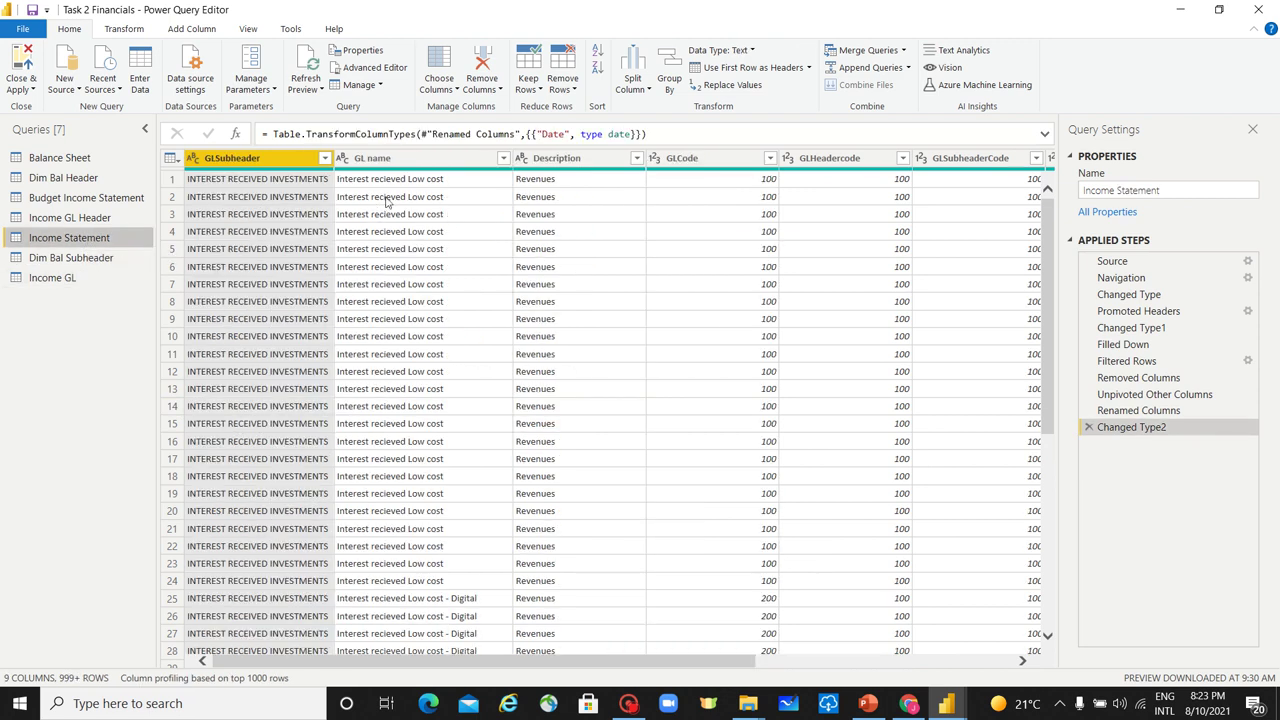
pyautogui.keyDown('ctrl'); pyautogui.click(400, 160); pyautogui.keyUp('ctrl')
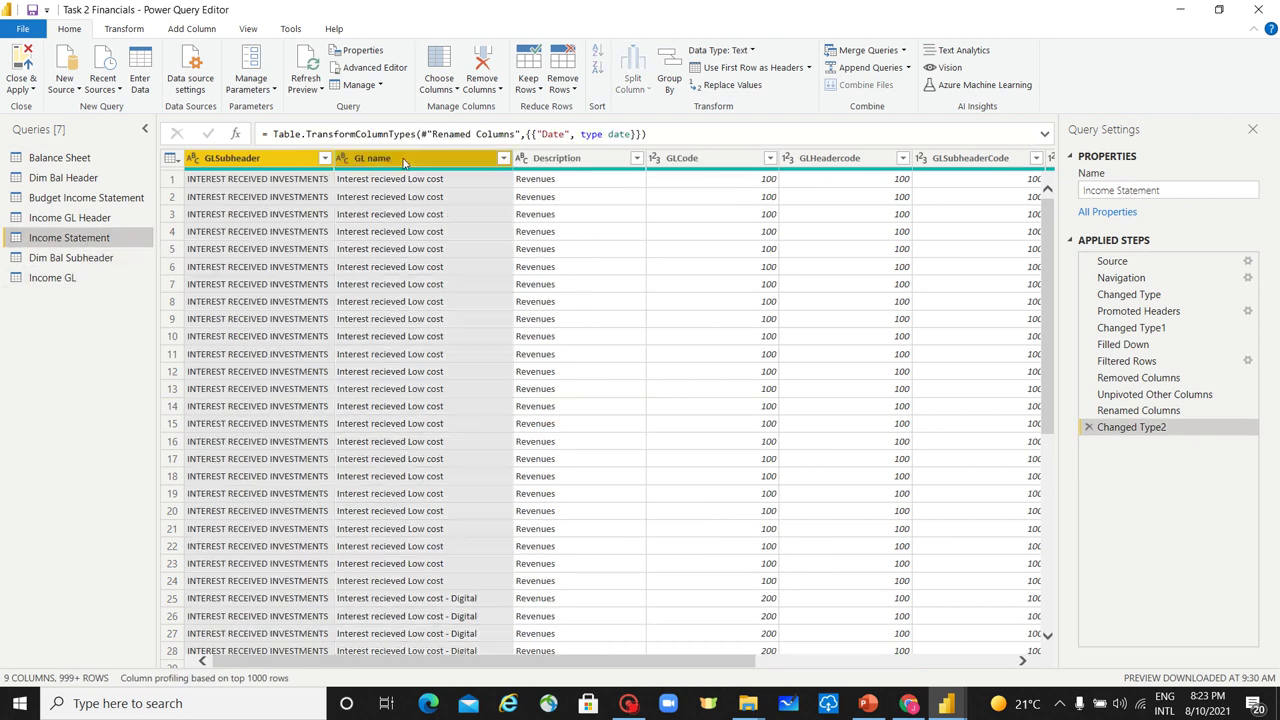
pyautogui.keyDown('ctrl'); pyautogui.click(563, 163); pyautogui.keyUp('ctrl')
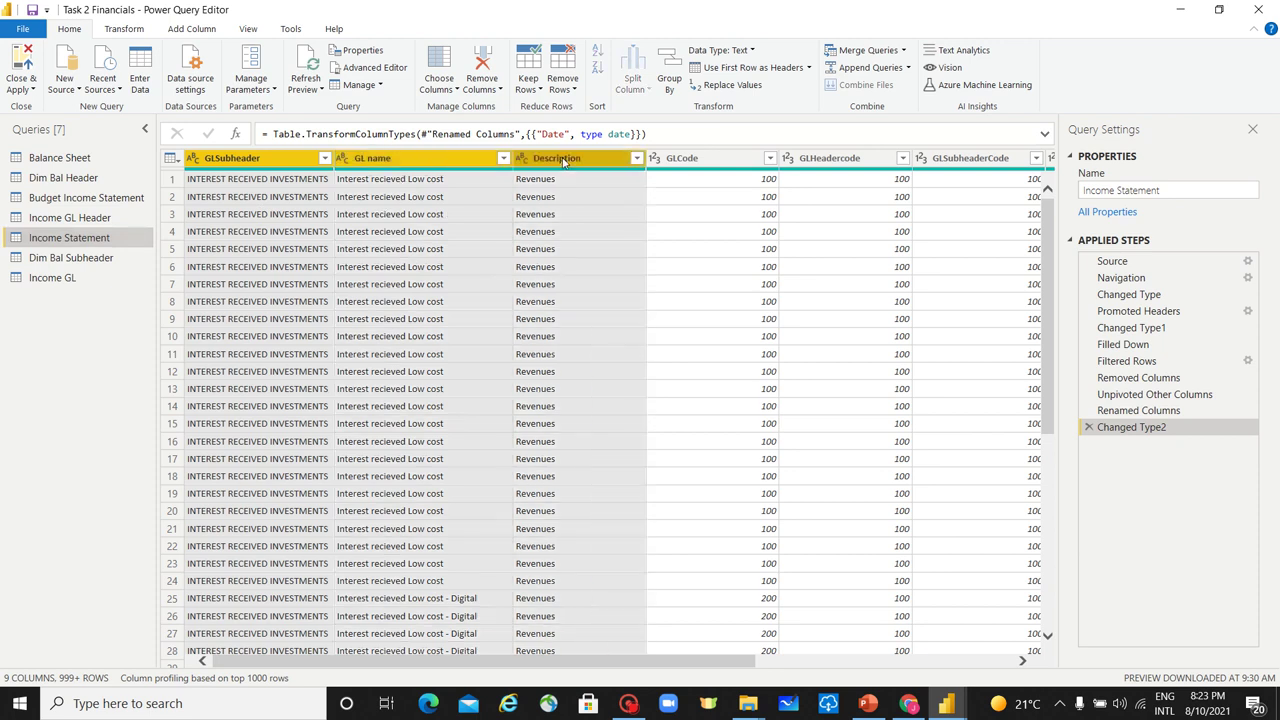
pyautogui.rightClick(565, 161)
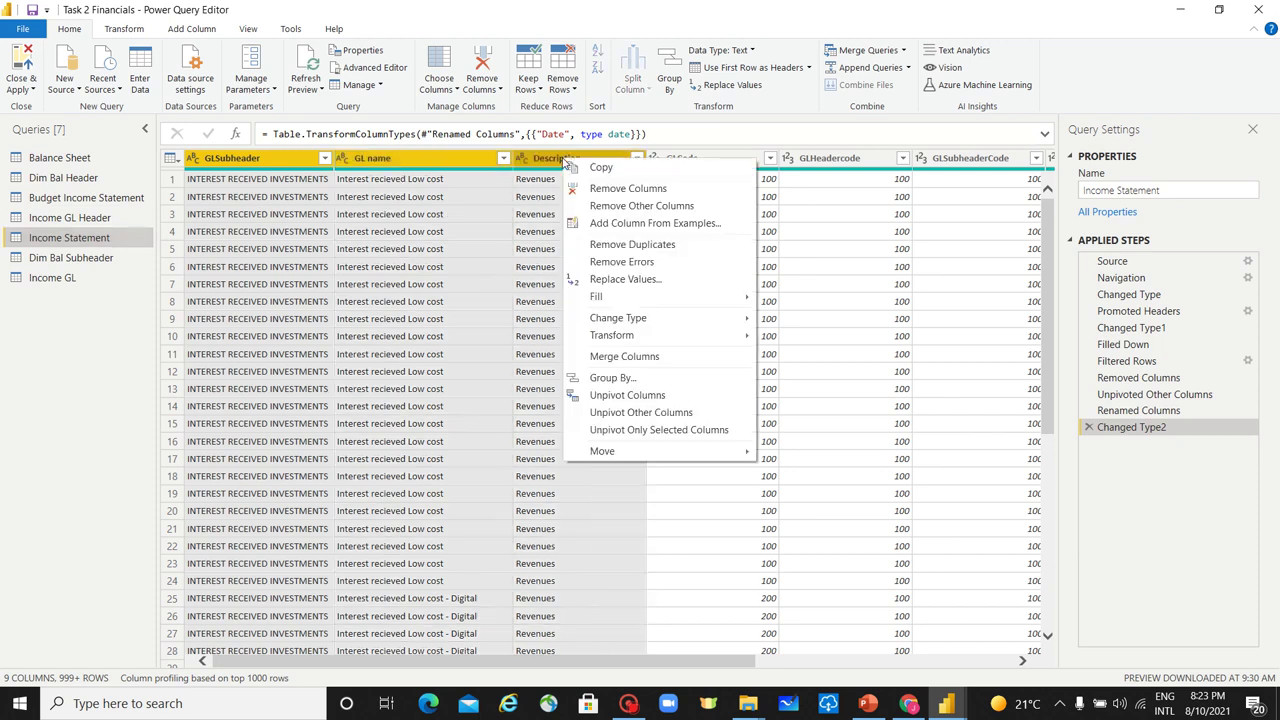
pyautogui.click(643, 189)
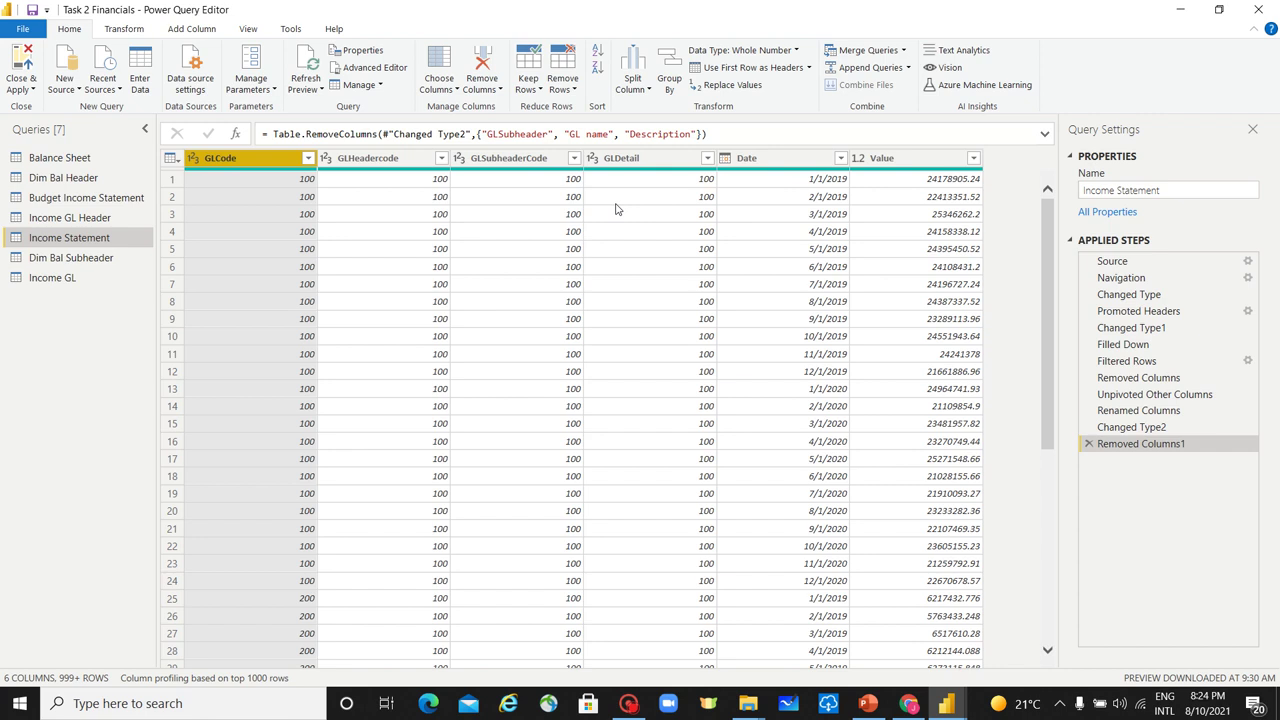
# Close & Apply the query changes to load Dim Bal Header, Dim Bal Subheader and Income GL
pyautogui.click(27, 90)
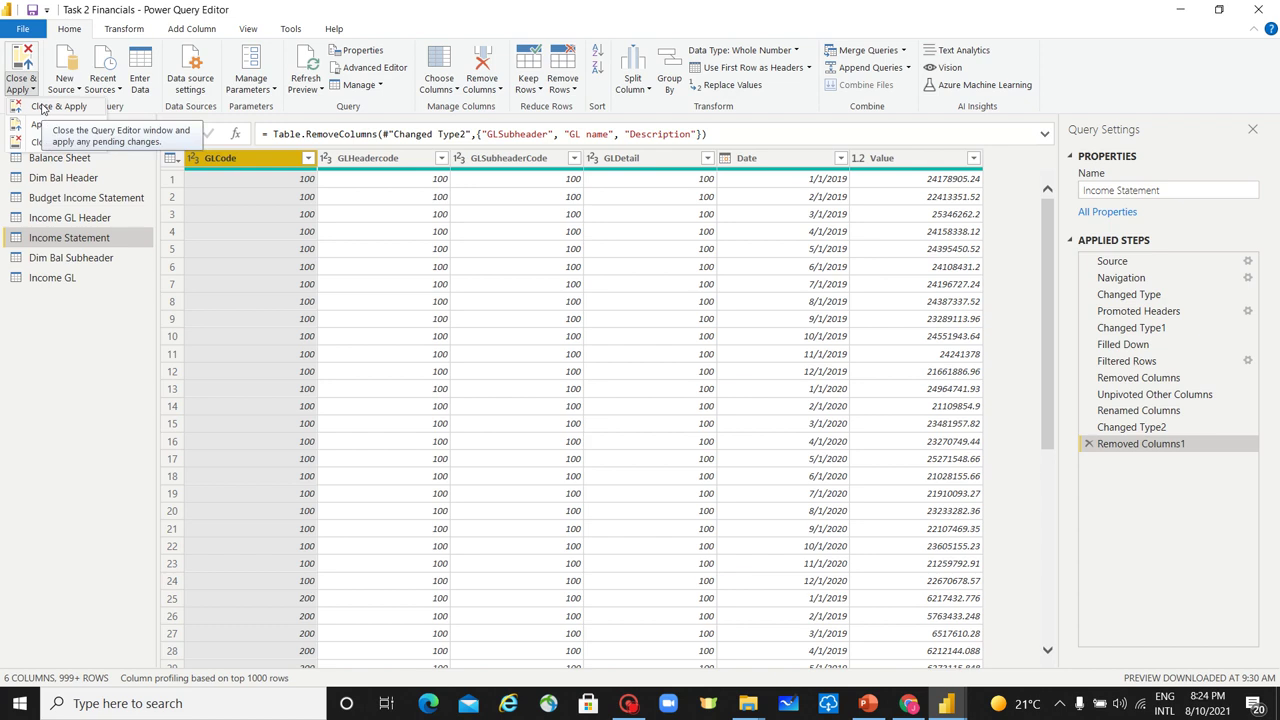
pyautogui.click(43, 108)
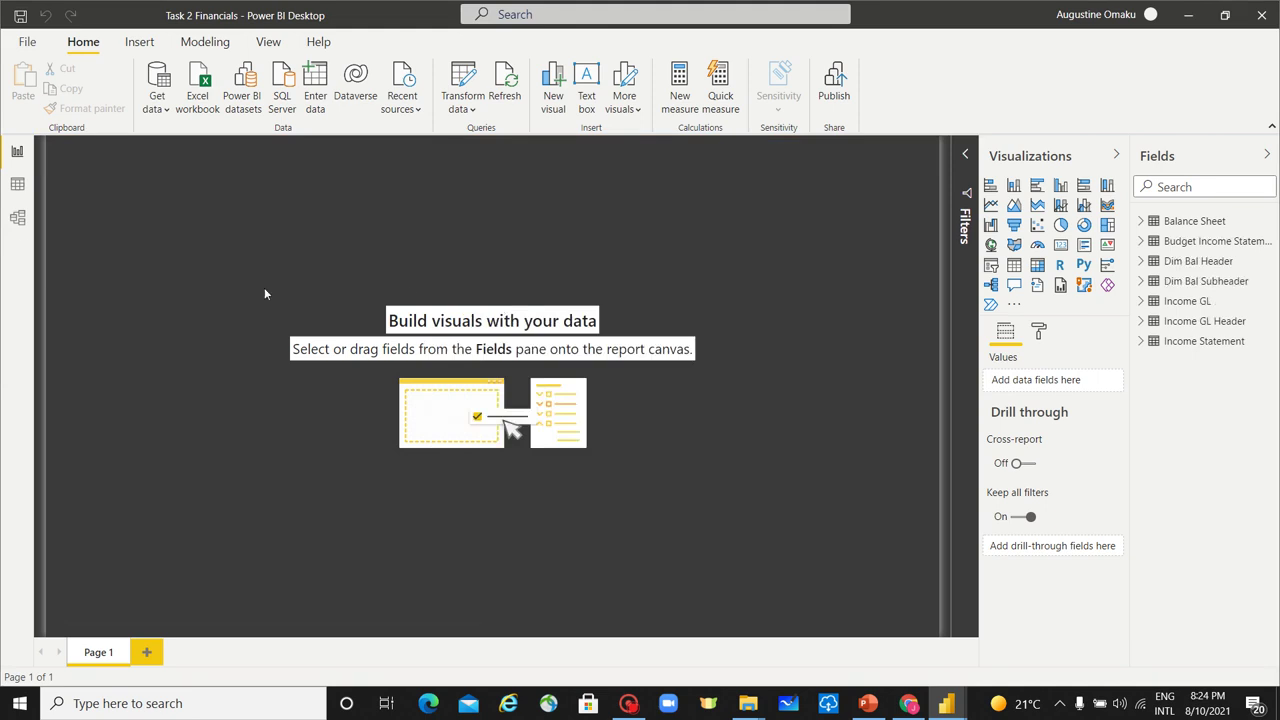
# Show the model diagram linking Dim Bal Header, Balance Sheet, Income Statement and Income GL Header
pyautogui.click(17, 217)
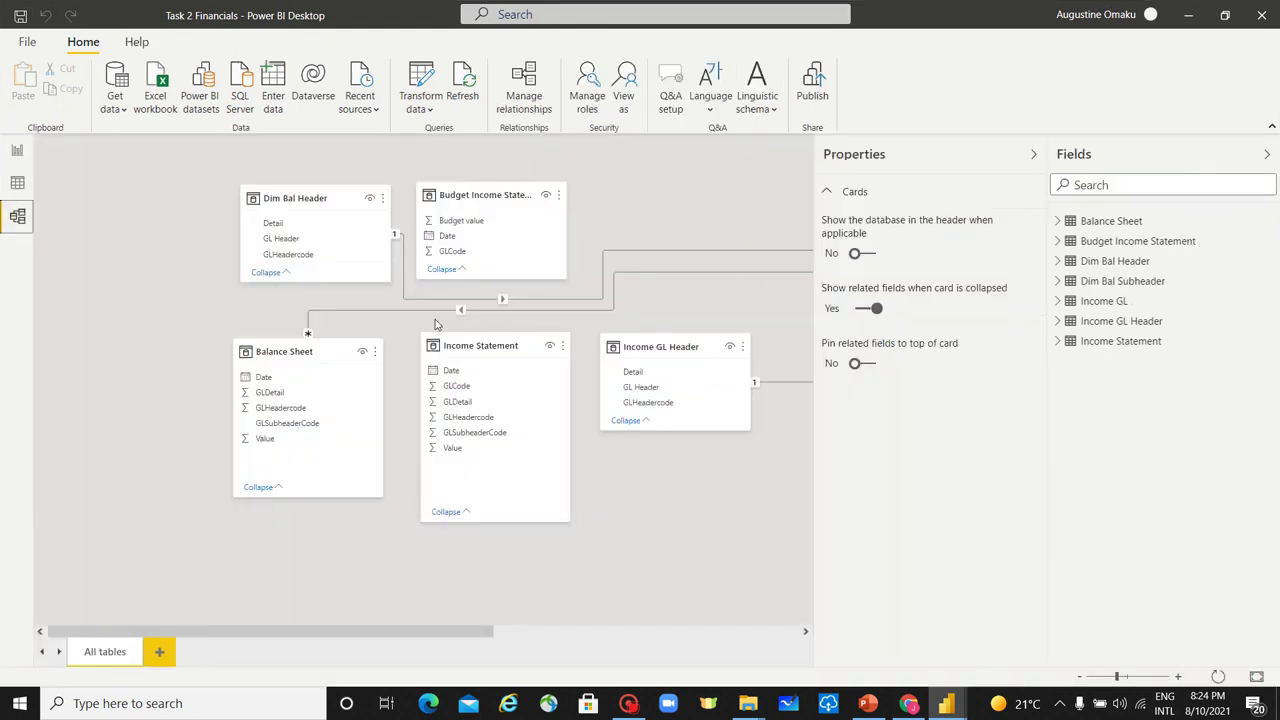